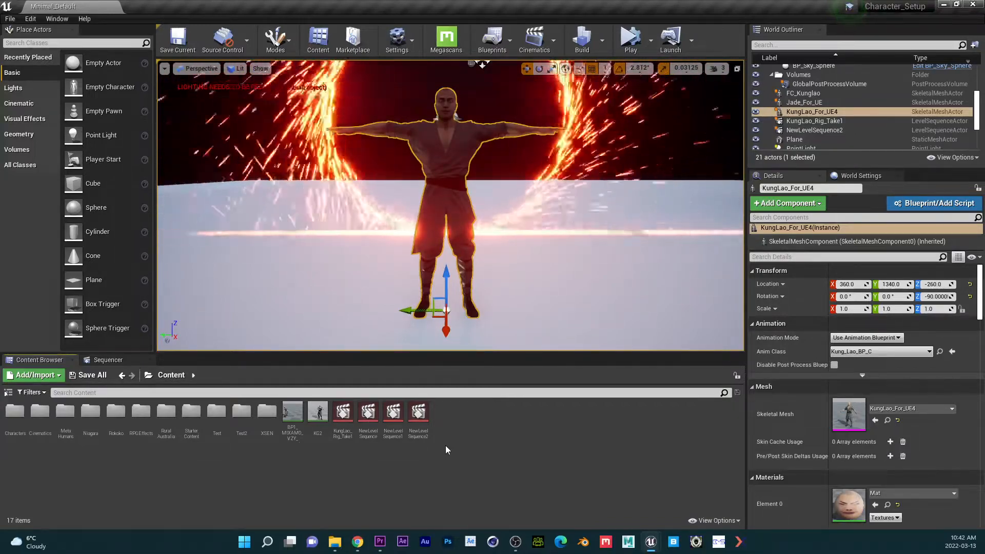
Import all of the MVN_Puppet_IMPORT FBX into the XSEN folder as a skeletal mesh with geometry and skinning weights
double_click(265, 418)
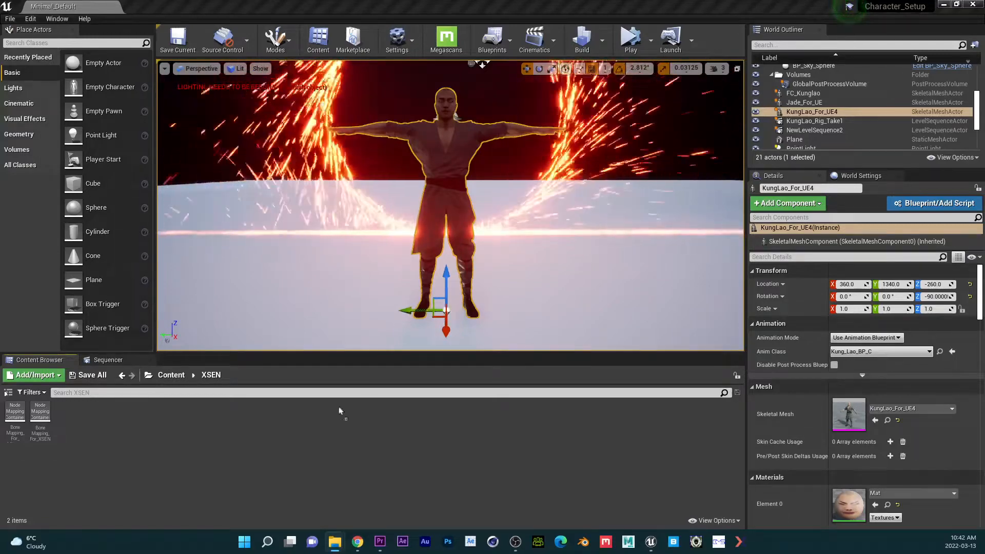
left_click_drag(339, 406, 269, 483)
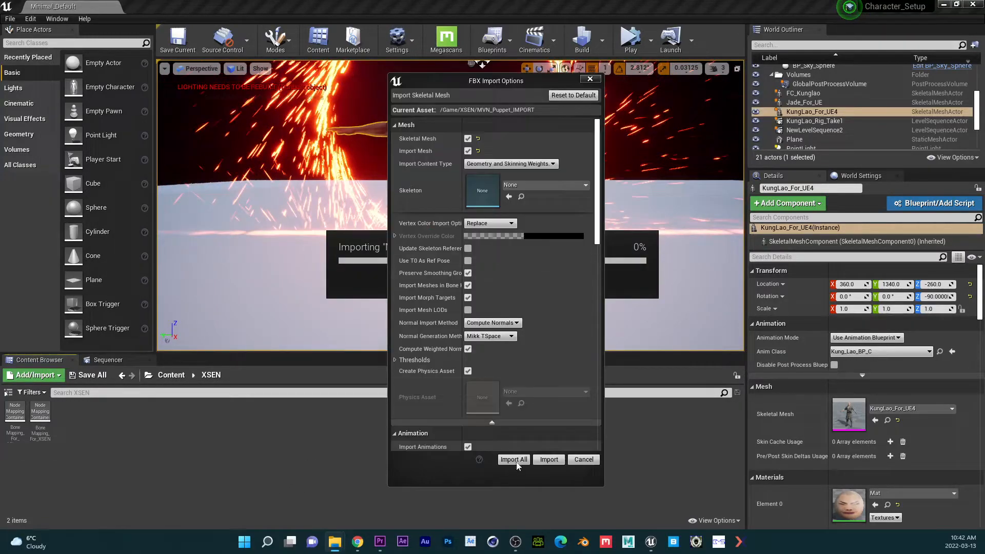
left_click(514, 459)
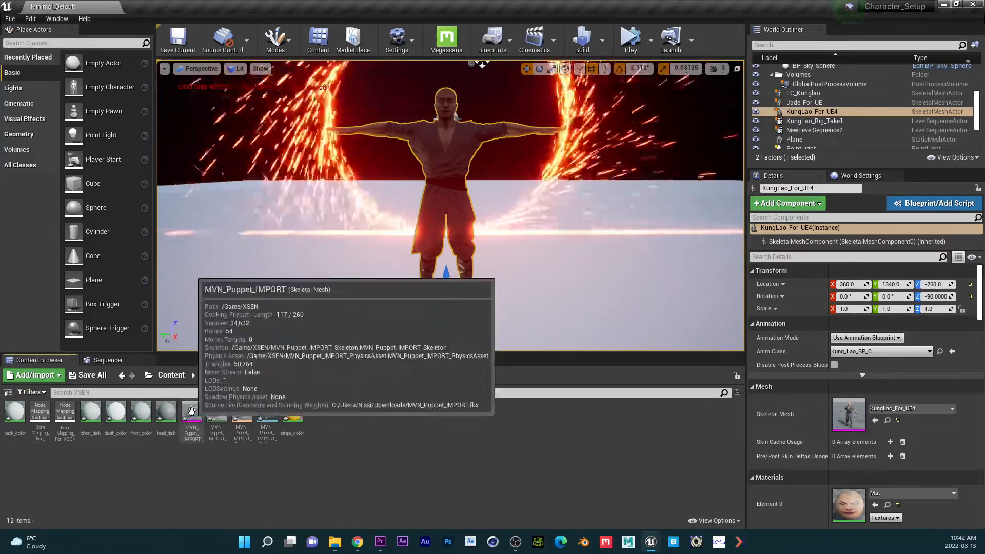
Open the skeleton of the MVN_Puppet_IMPORT mesh and add that mesh as a retarget source
left_click(193, 417)
double_click(192, 417)
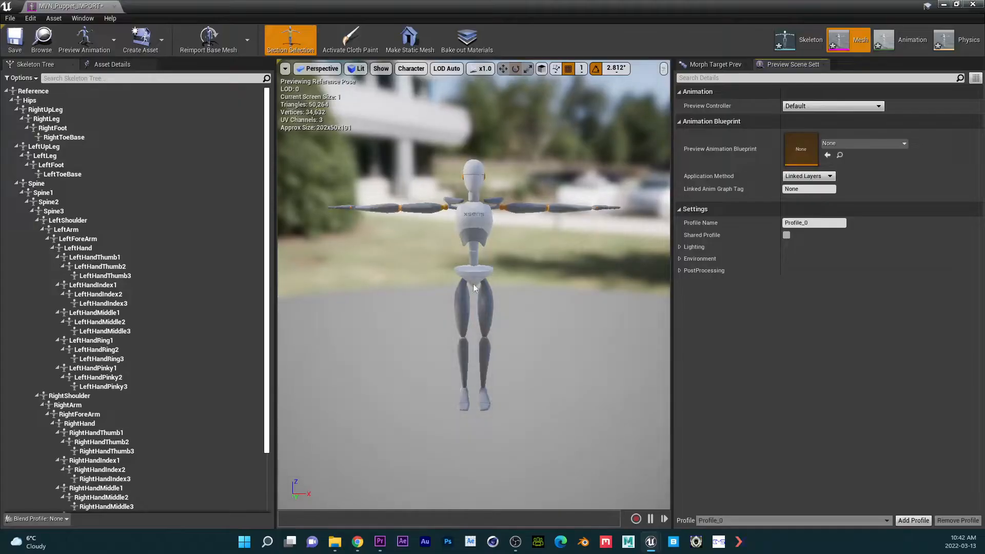
left_click_drag(474, 289, 516, 270)
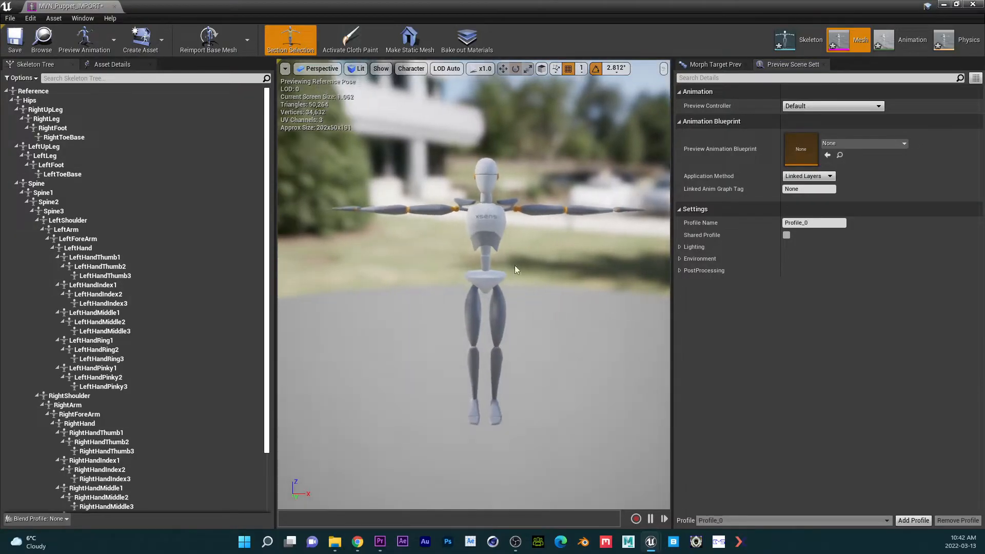
left_click(803, 44)
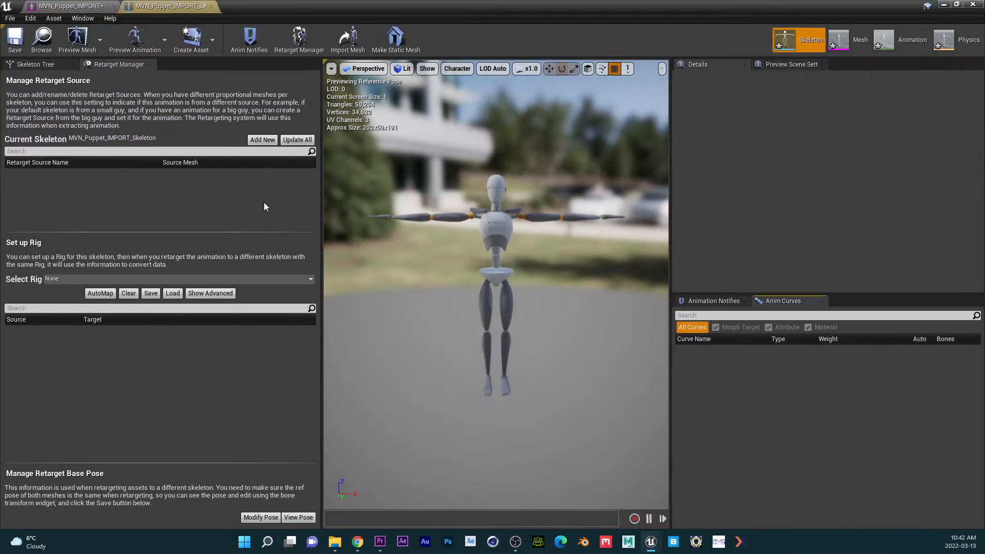
left_click(262, 140)
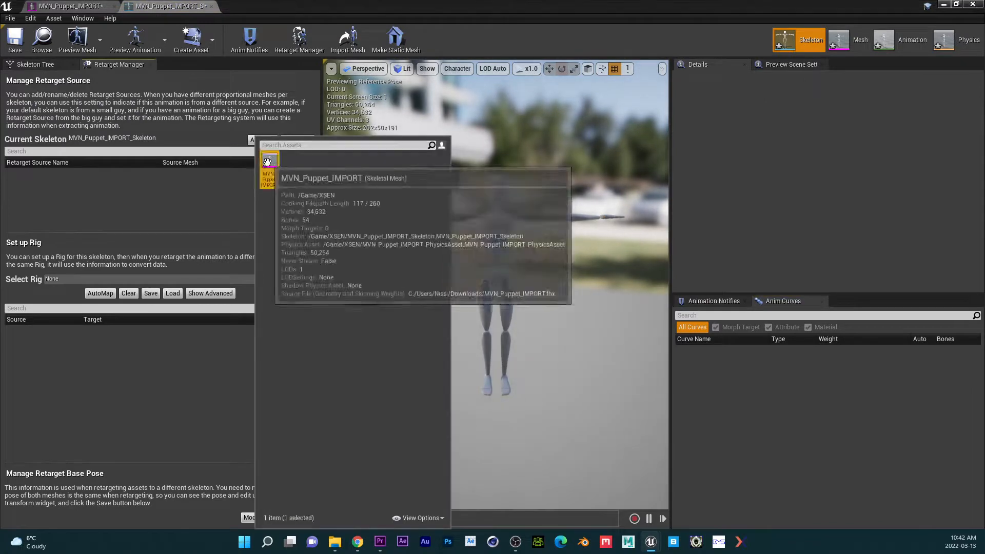
left_click(269, 159)
left_click(54, 192)
Set the puppet skeleton's rig to Humanoid and load the saved XSEN bone mapping
left_click(70, 279)
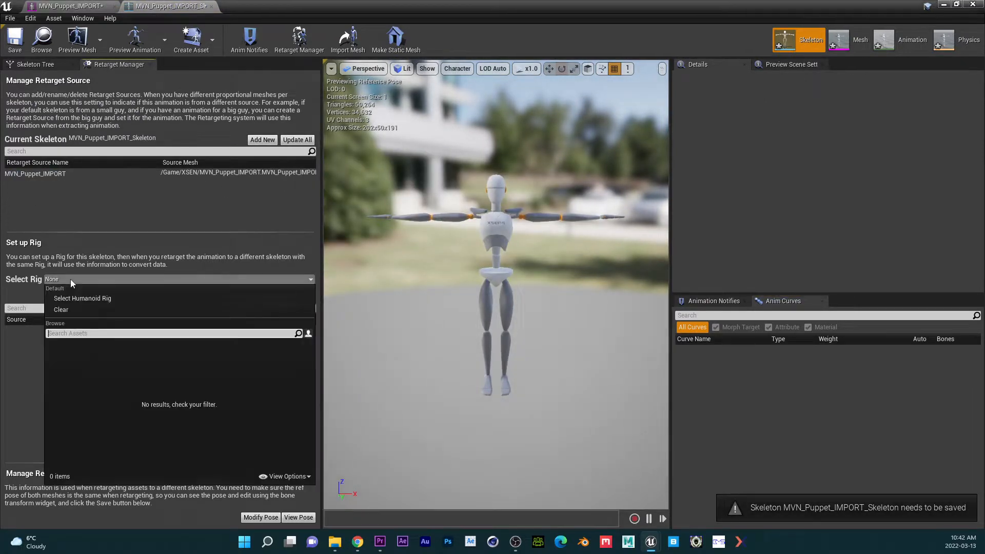
left_click(77, 299)
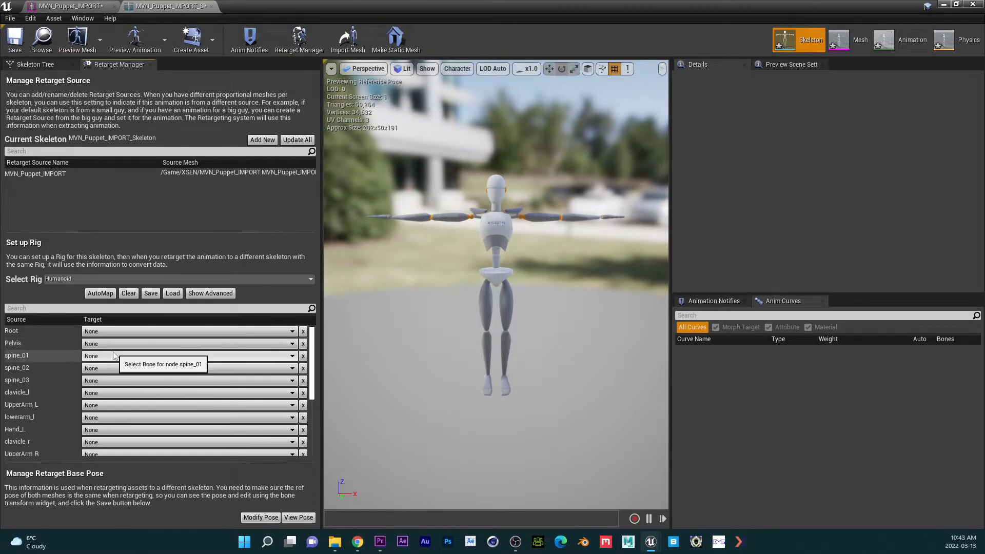
left_click(174, 294)
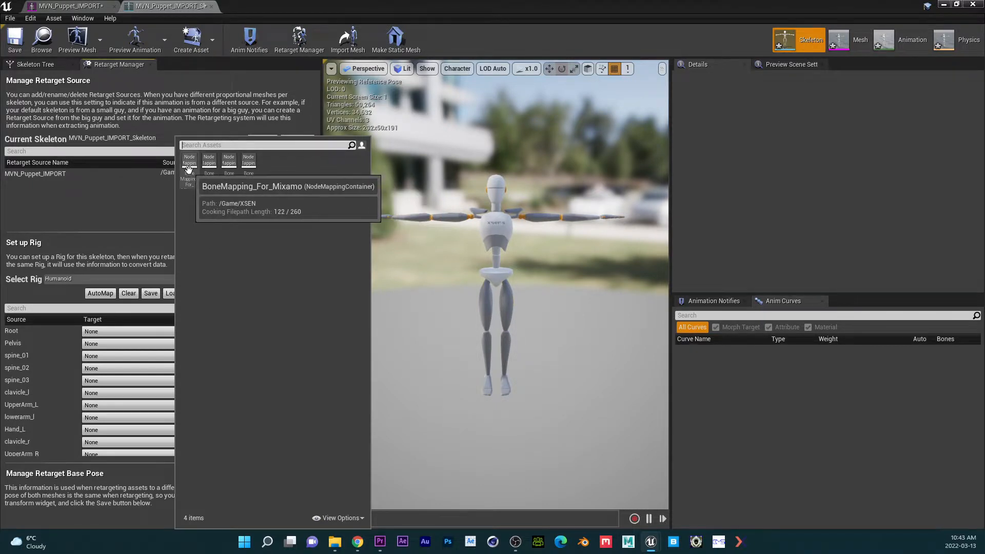
left_click(249, 162)
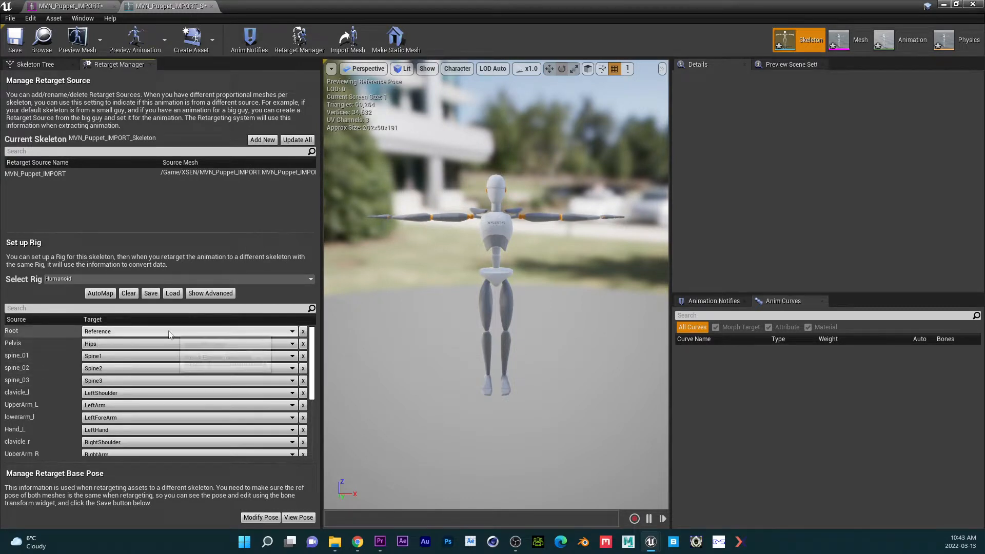
left_click(207, 334)
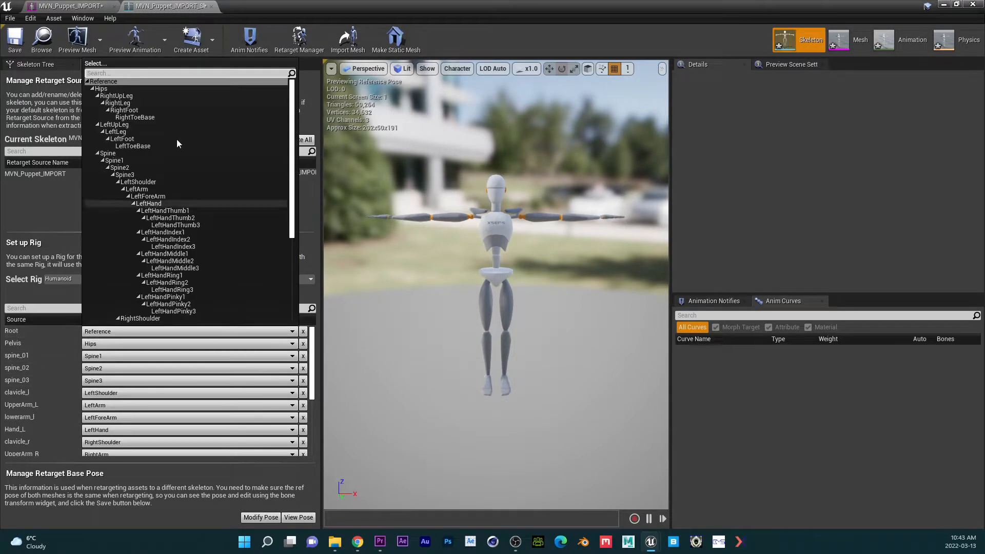
left_click(21, 330)
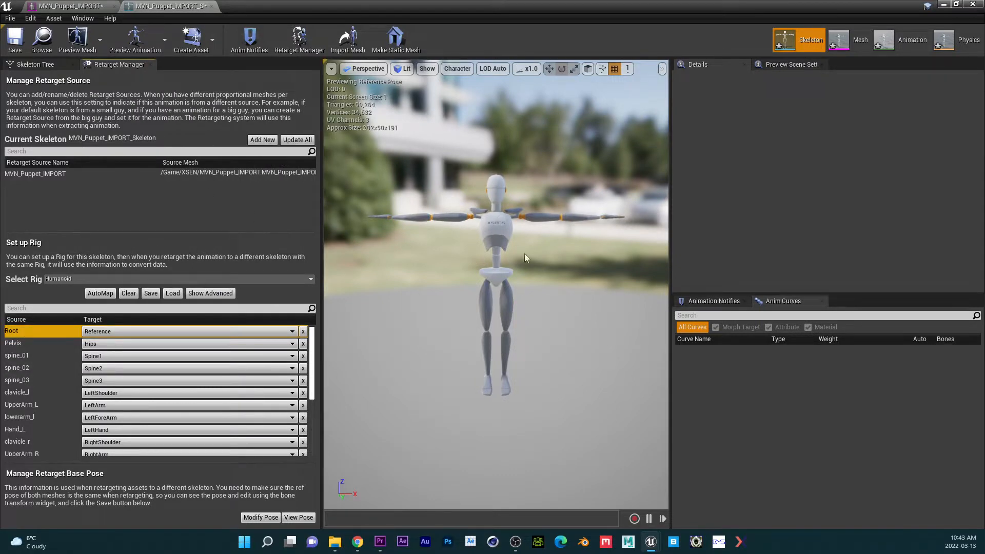
Apply MVN_Puppet_IMPORT to the skeleton asset as its preview mesh and close the editor
left_click(793, 64)
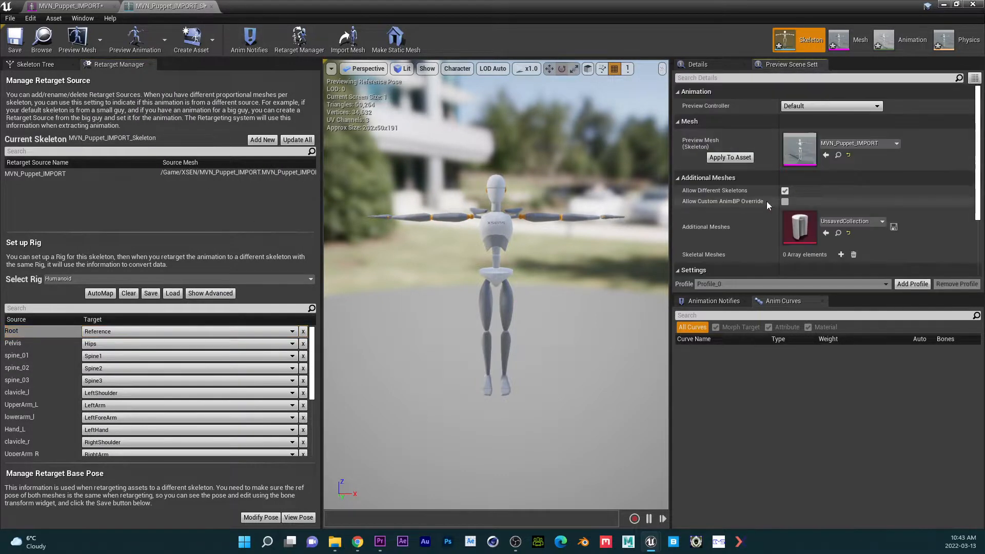
left_click(734, 161)
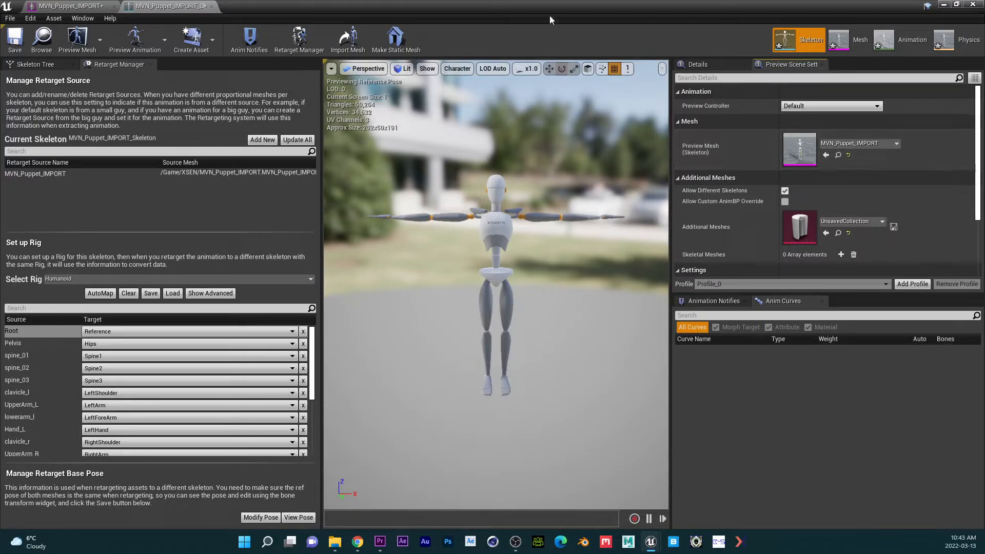
left_click(973, 5)
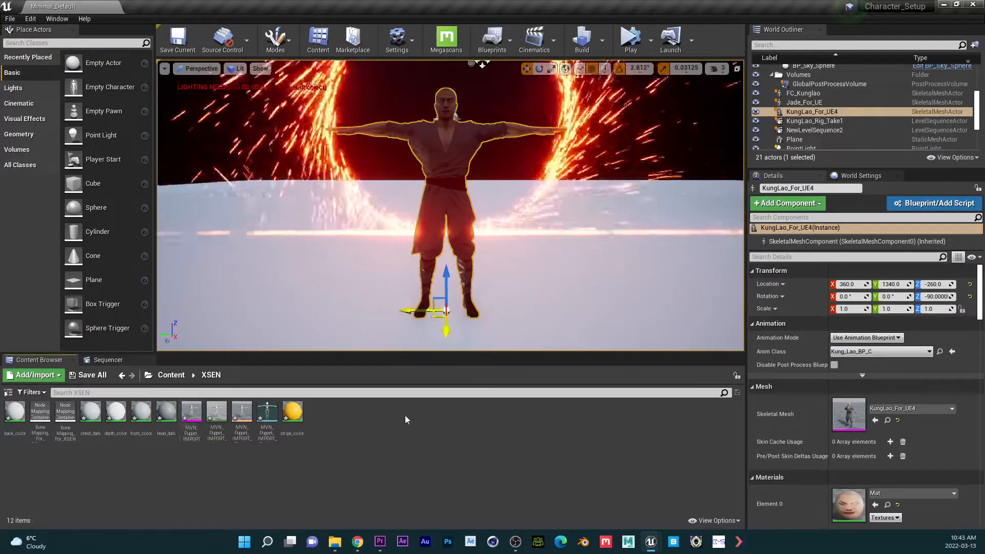
Locate the selected KungLao_For_UE4 character's mesh asset, open its skeleton and add the mesh as a retarget source
key("ctrl+b")
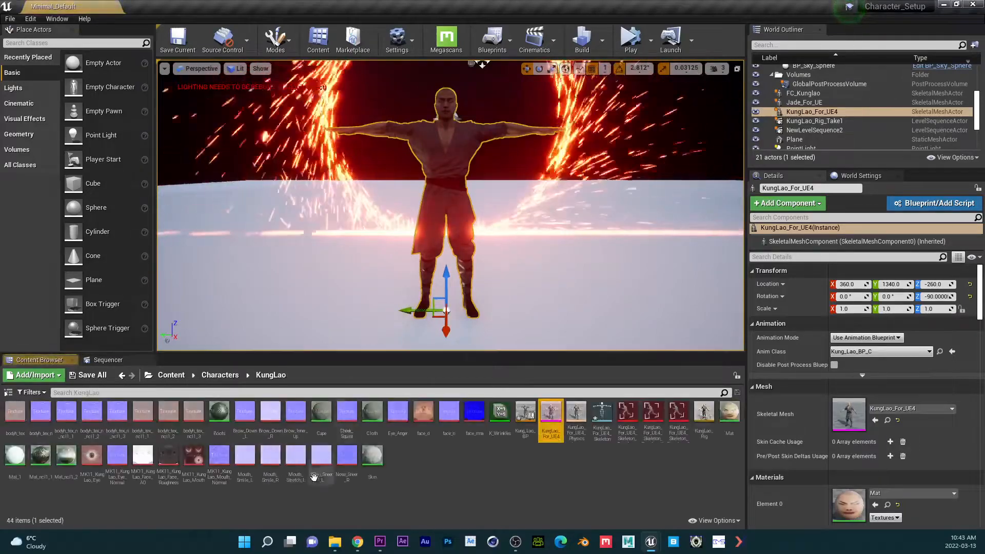
double_click(552, 421)
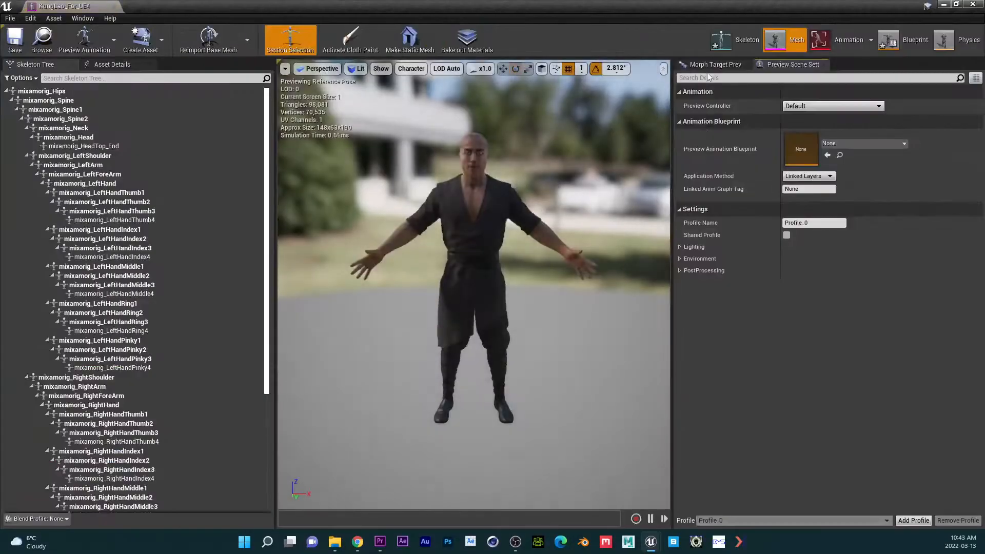
left_click(722, 40)
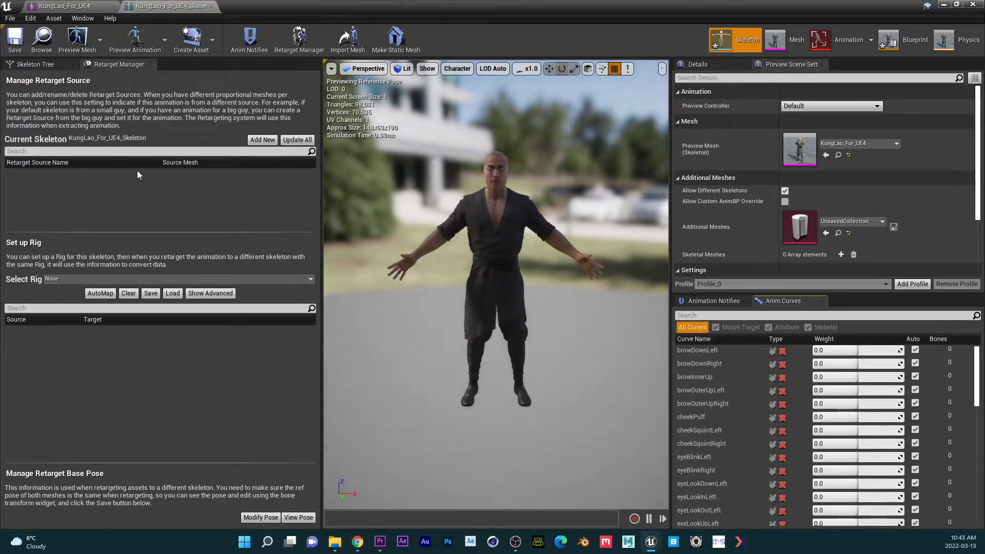
left_click(263, 139)
left_click(272, 163)
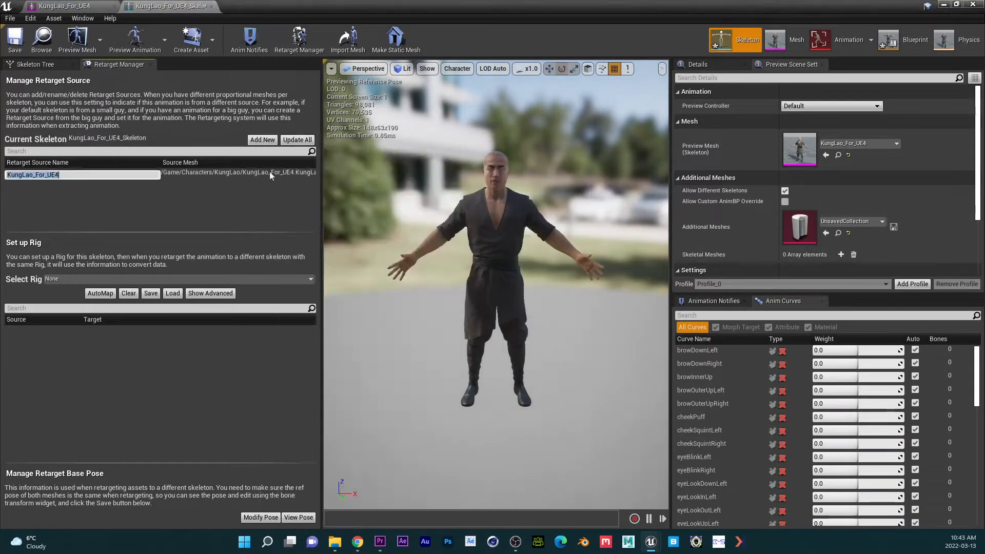
left_click(83, 199)
Set the KungLao skeleton's rig to Humanoid and load the BoneMapping_For_Mixamo mapping
left_click(74, 279)
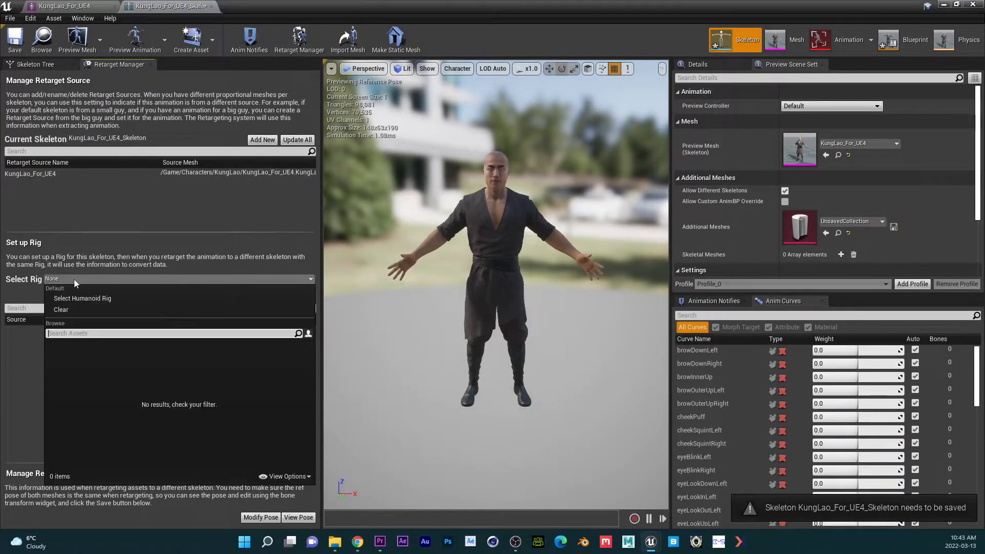
left_click(74, 298)
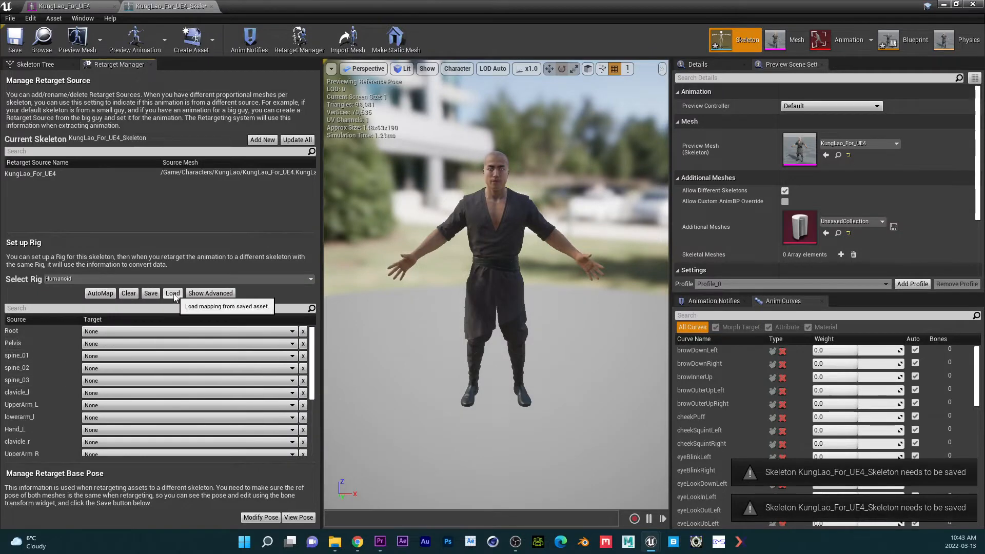
left_click(173, 294)
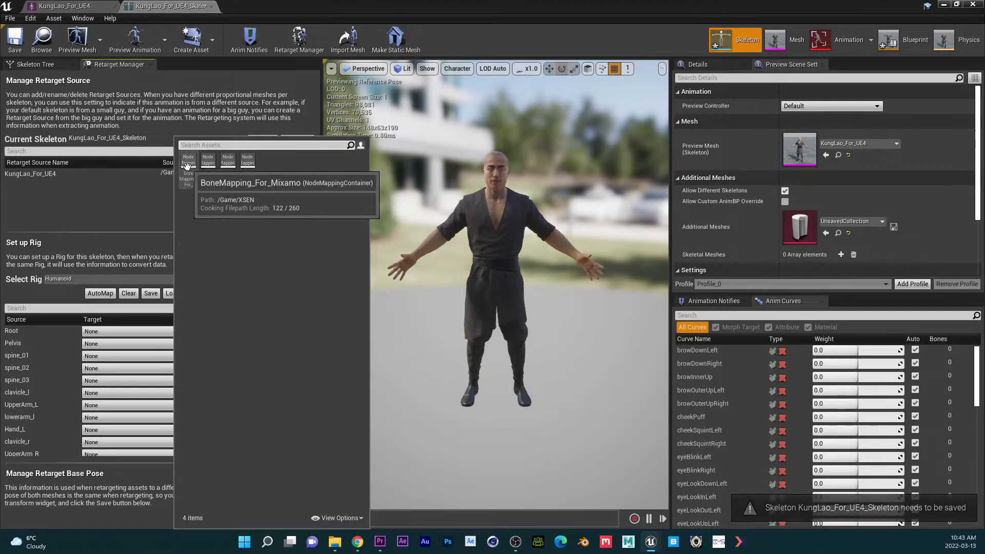
left_click(193, 163)
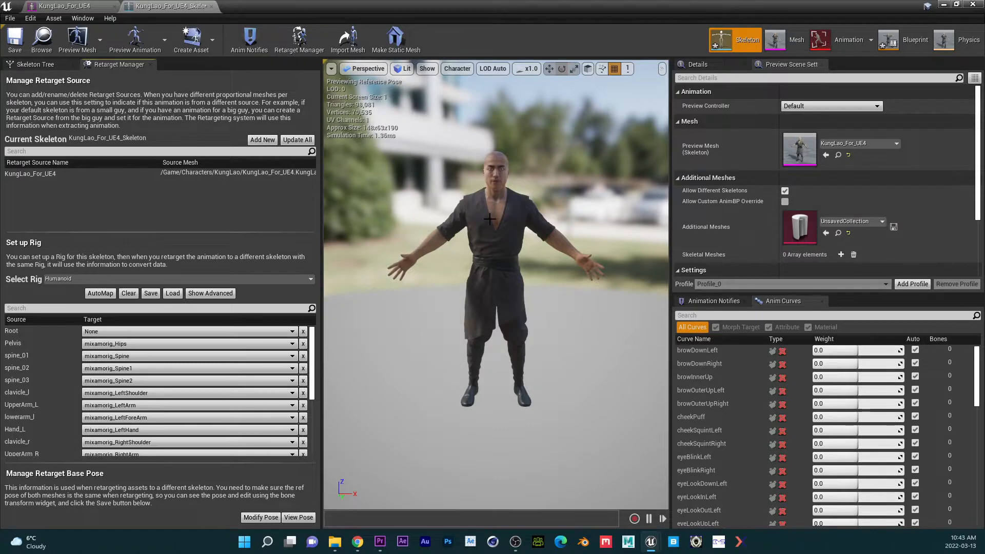
Select the mixamorig_LeftShoulder bone in the skeleton tree and view its transform details
left_click(28, 63)
left_click(149, 156)
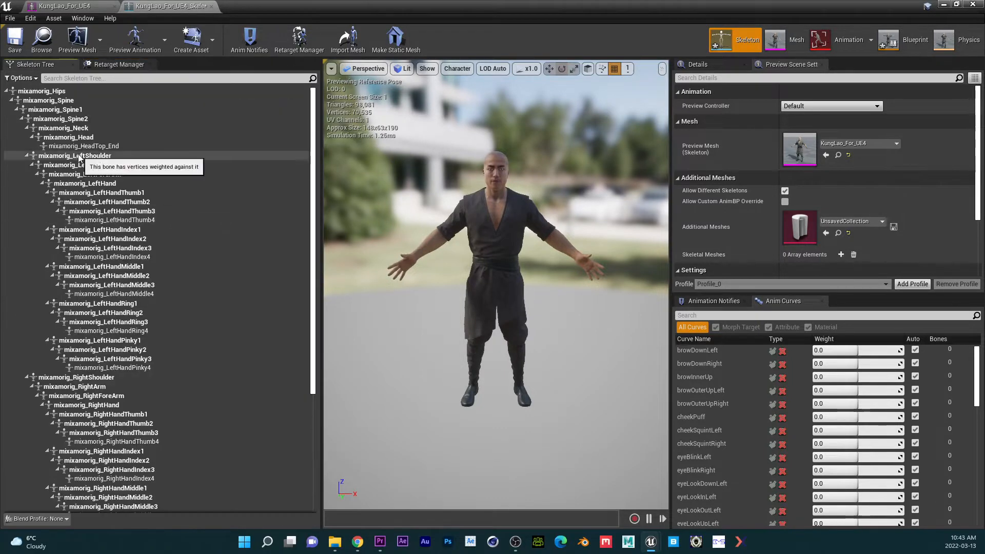
left_click(722, 63)
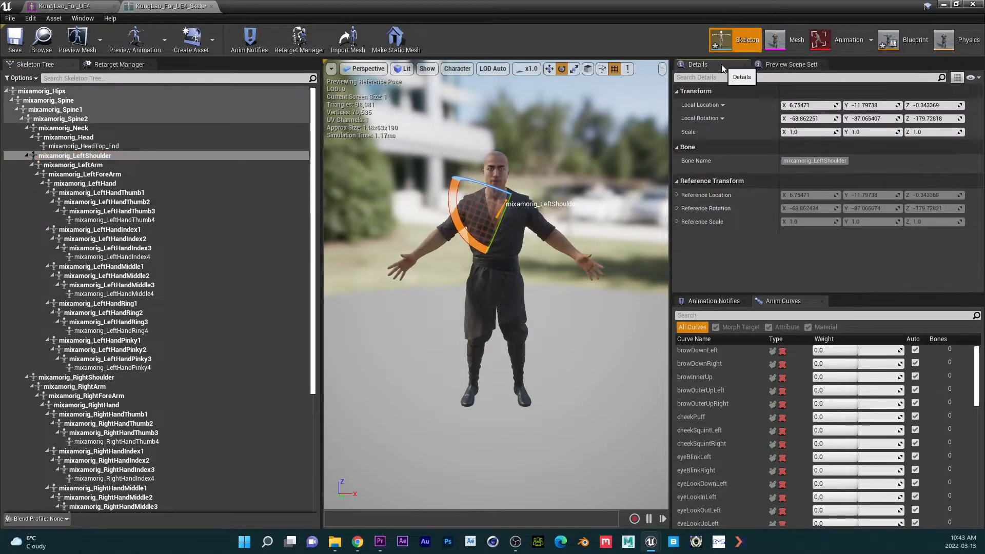
Import Pose_2 from KungLao_For_UE4_Skeleton_PoseAsset2 as the skeleton's retarget base pose
left_click(119, 64)
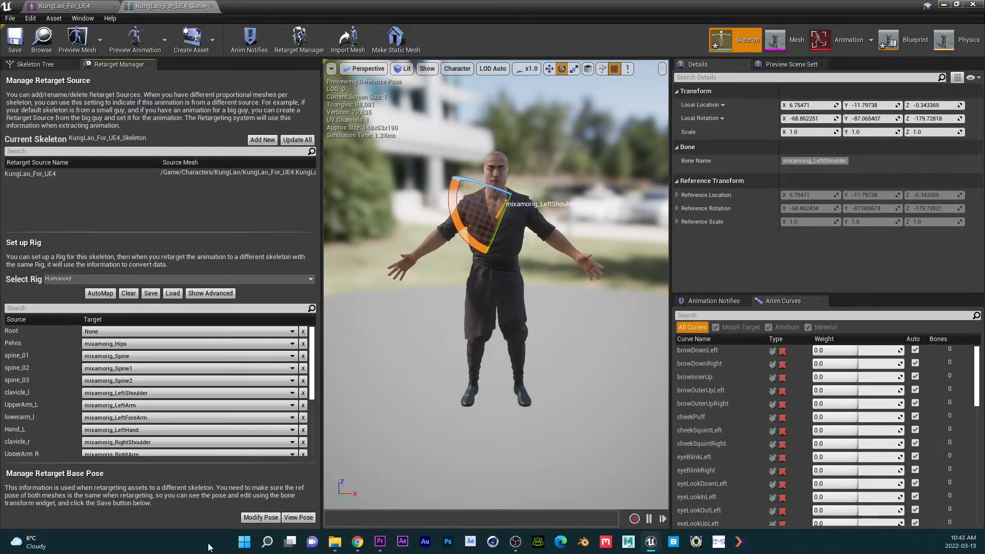
left_click(262, 518)
left_click(301, 483)
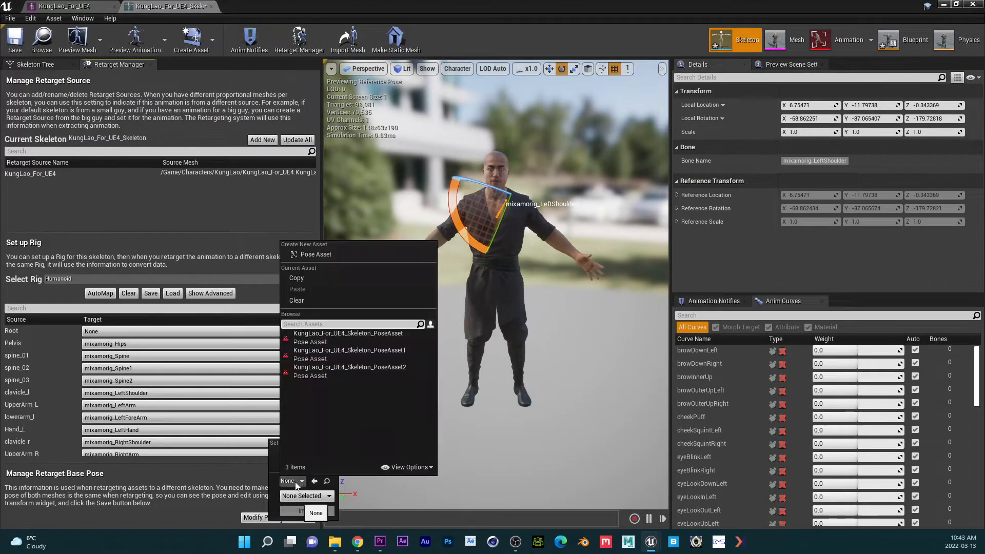
left_click(347, 369)
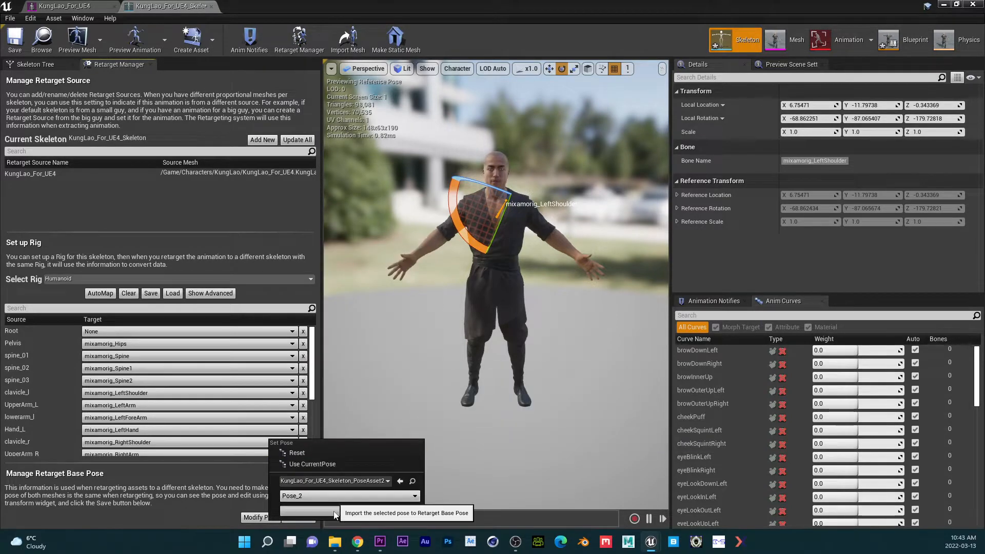
left_click(350, 511)
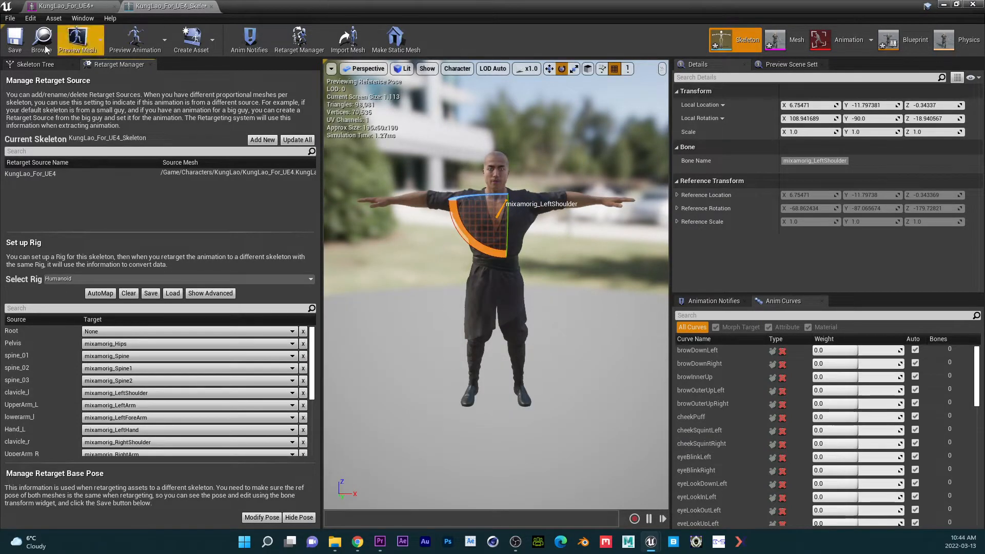
Check the KungLao_For_UE4 mesh and skeleton previews, close the editor and return to the root Content folder
left_click(776, 37)
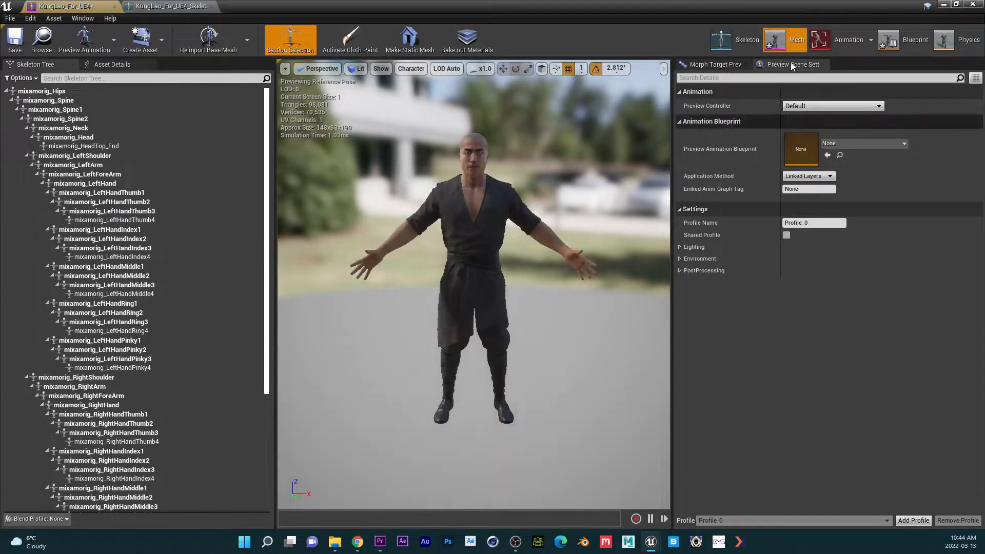
left_click(721, 40)
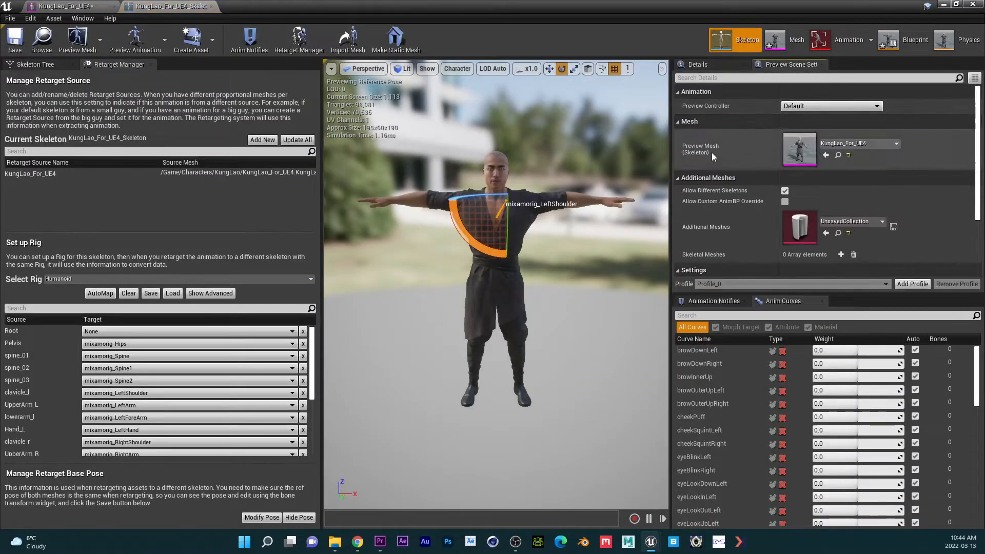
left_click(561, 304)
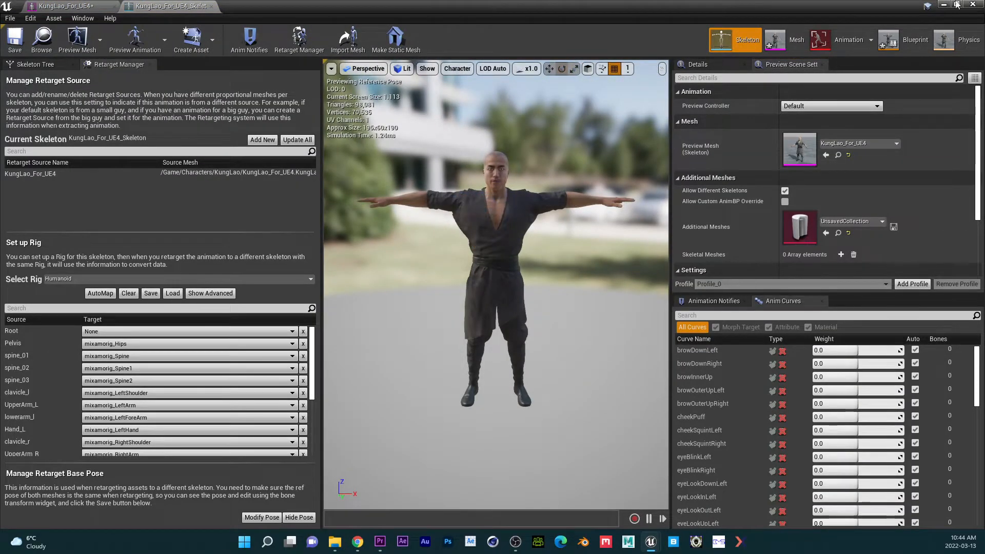
left_click(975, 5)
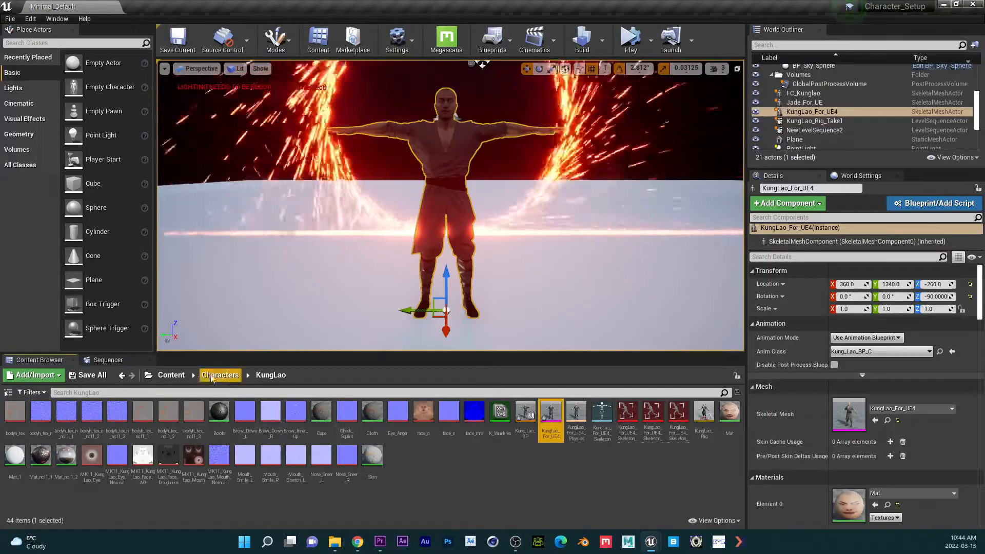
left_click(171, 375)
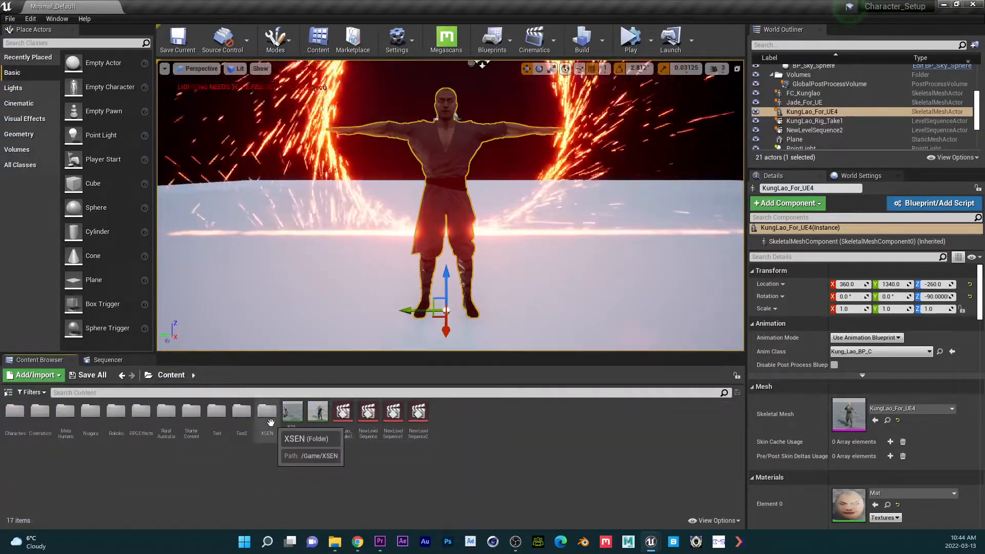
Import the BC animation FBX into the XSEN folder using MVN_Puppet_IMPORT_Skeleton, and preview its motion on the puppet
double_click(314, 413)
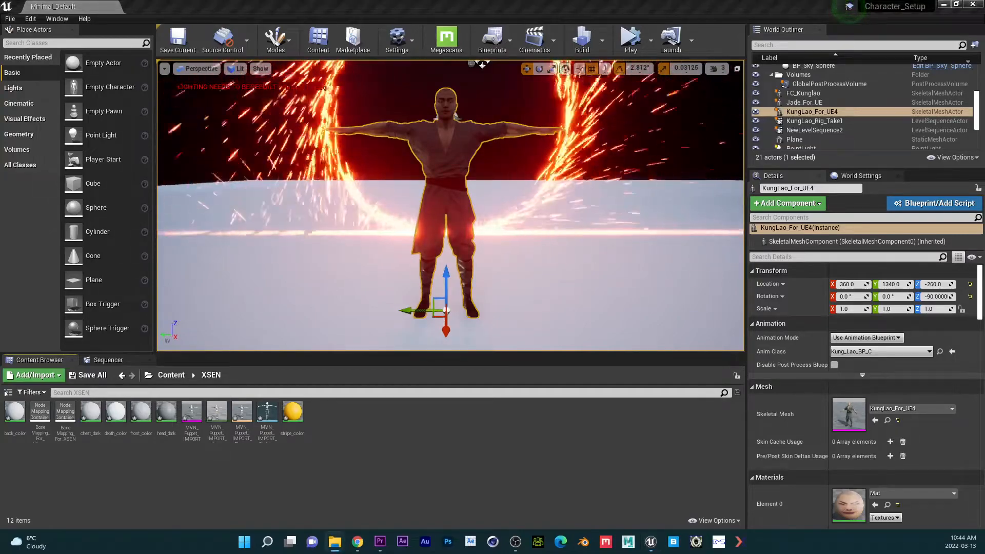
left_click_drag(0, 454, 392, 453)
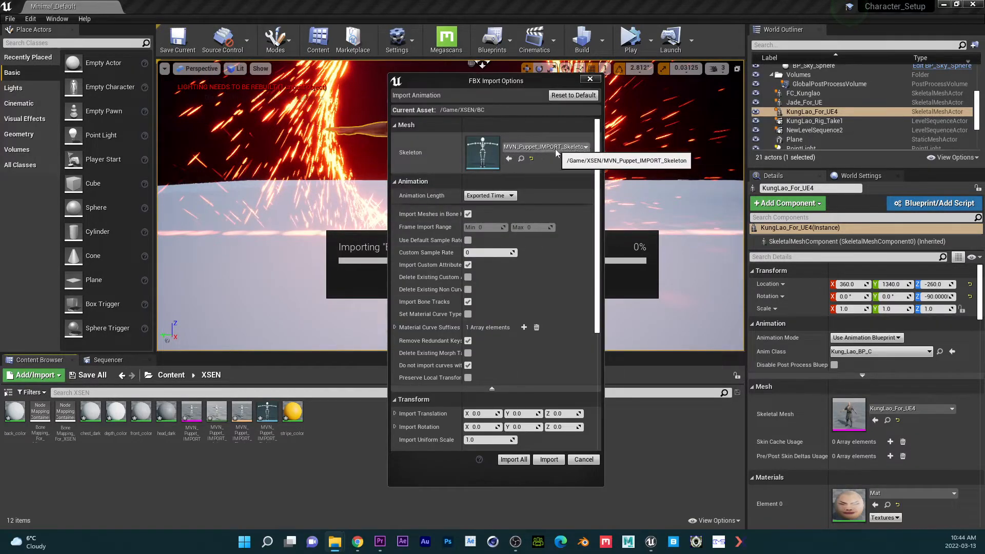
left_click(513, 460)
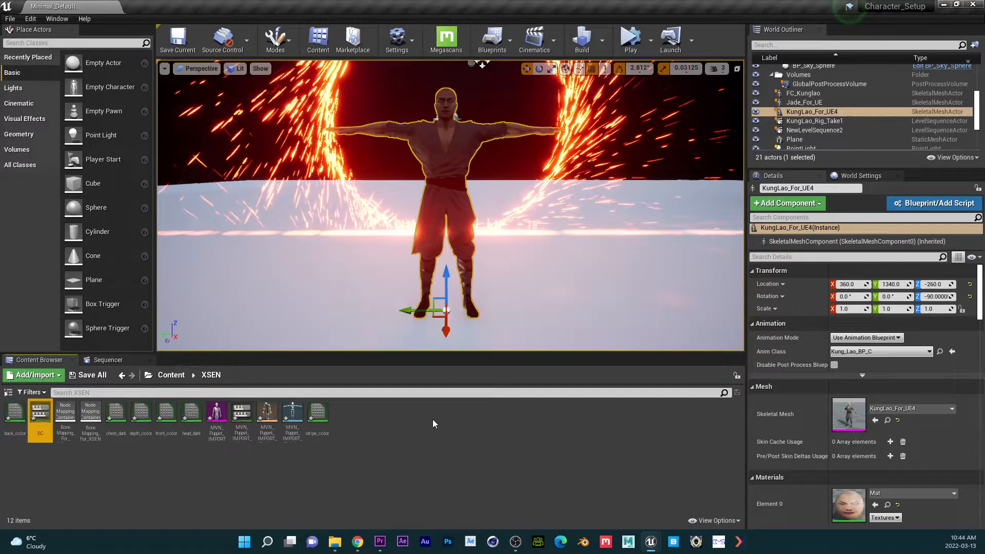
double_click(40, 411)
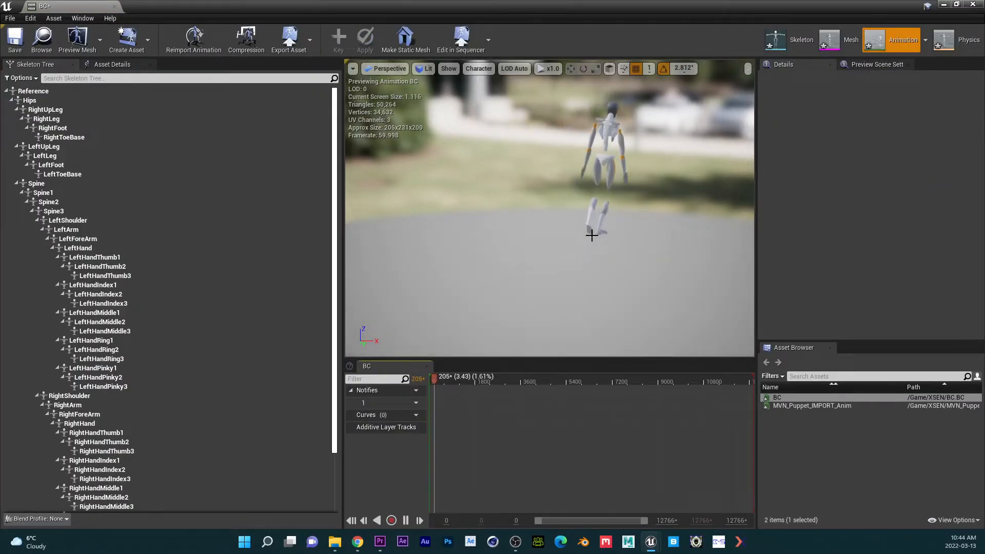
left_click(973, 4)
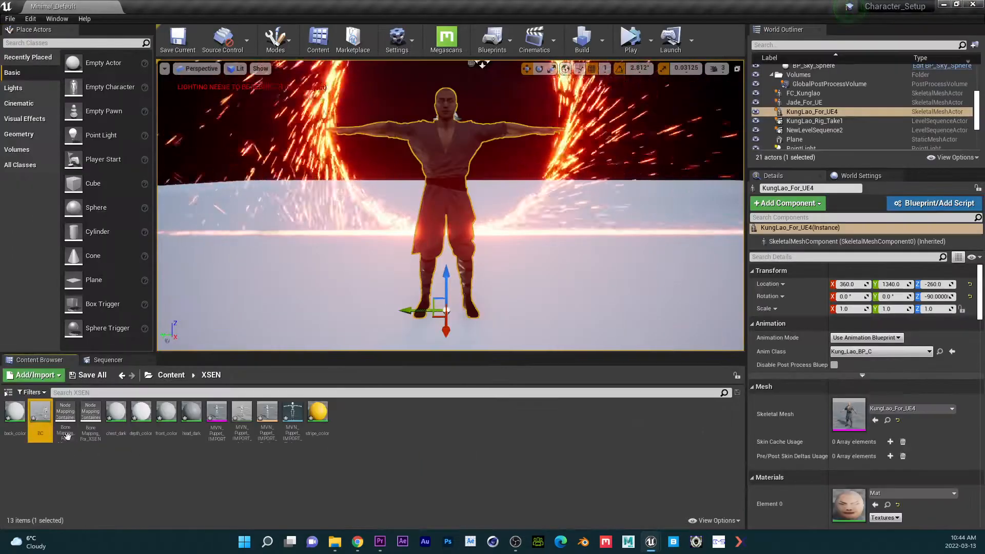
Duplicate the BC animation and retarget the copy to KungLao_For_UE4_Skeleton
right_click(40, 413)
mouse_move(103, 105)
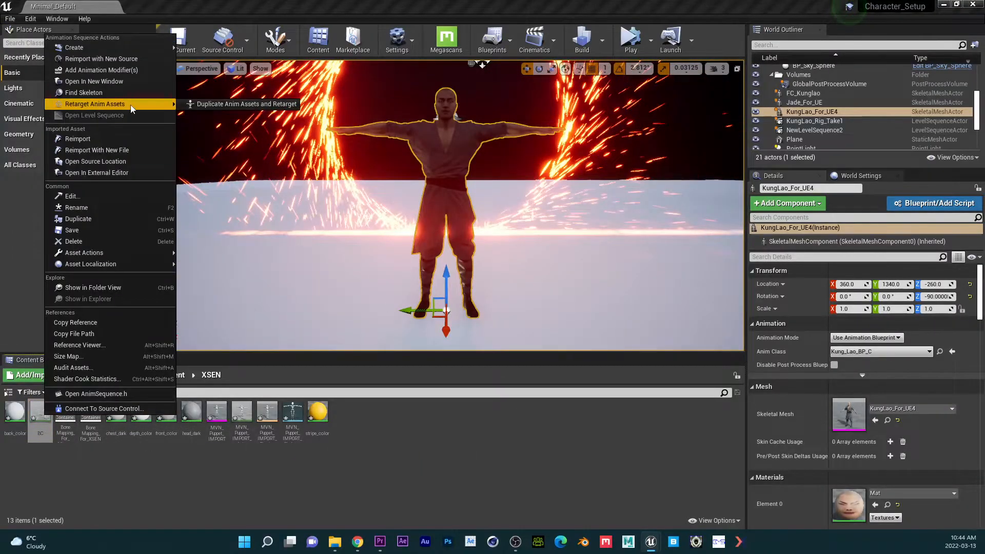
left_click(231, 105)
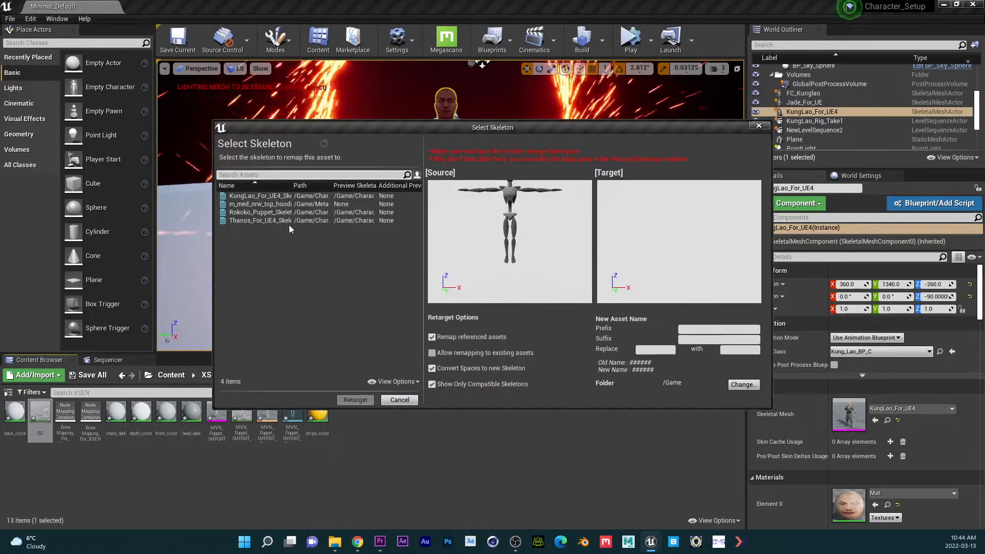
left_click(259, 196)
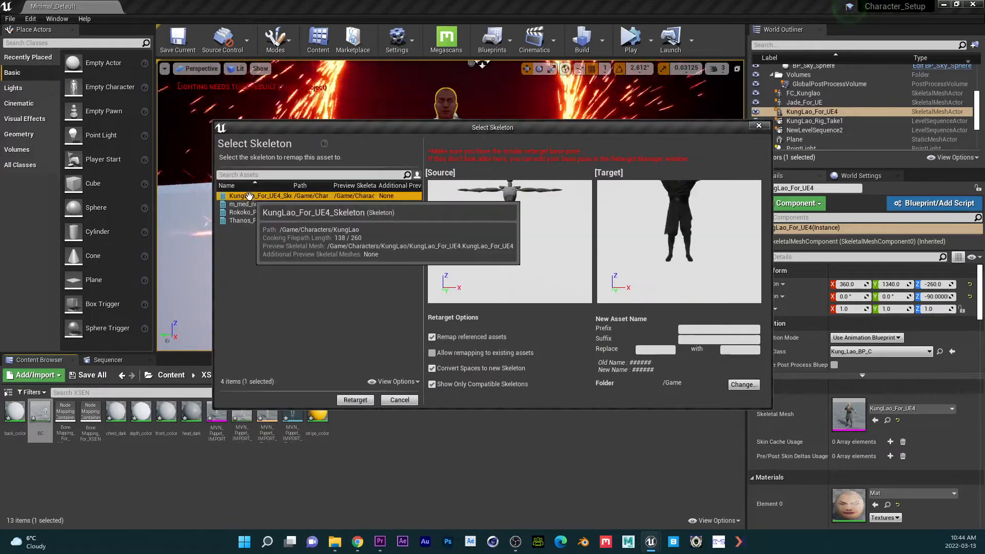
left_click(355, 400)
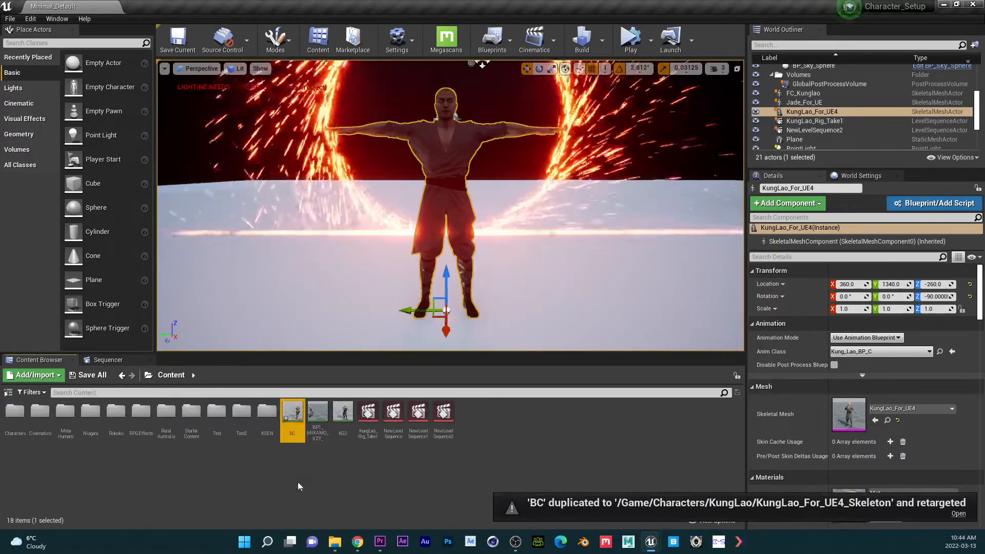
Open the retargeted BC animation, show the retargeting options, and set mixamorig_LeftHandRing3's translation retargeting to Skeleton
double_click(292, 413)
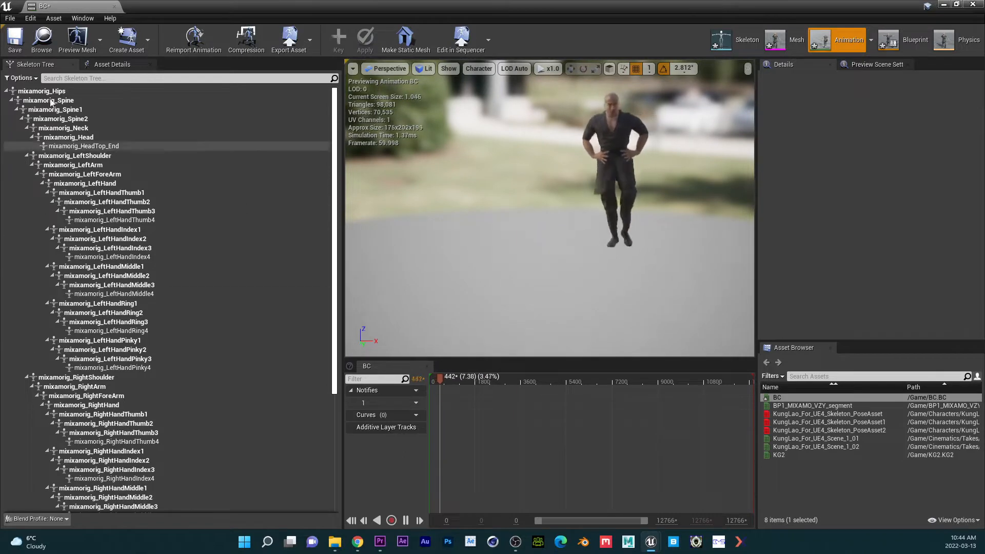
left_click(23, 79)
left_click(47, 97)
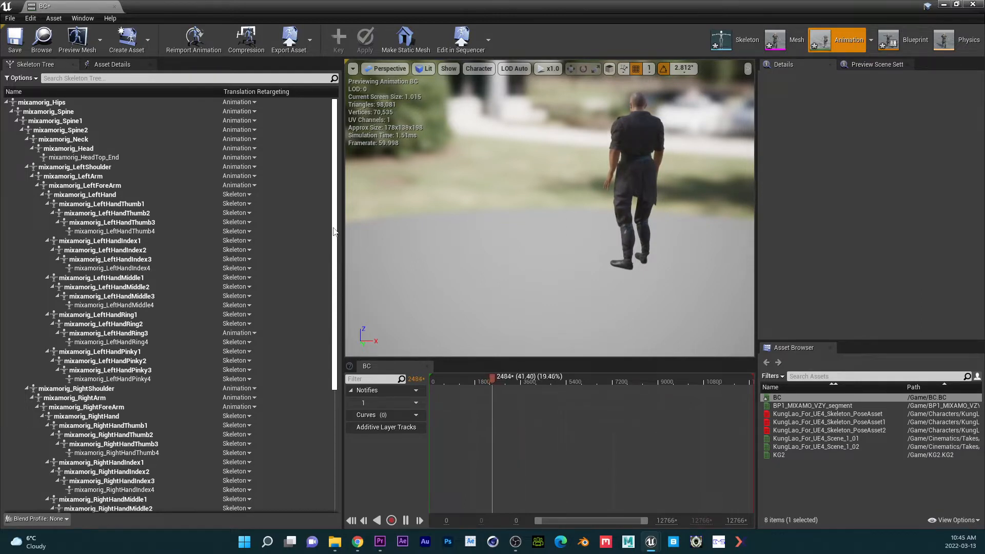
left_click(252, 333)
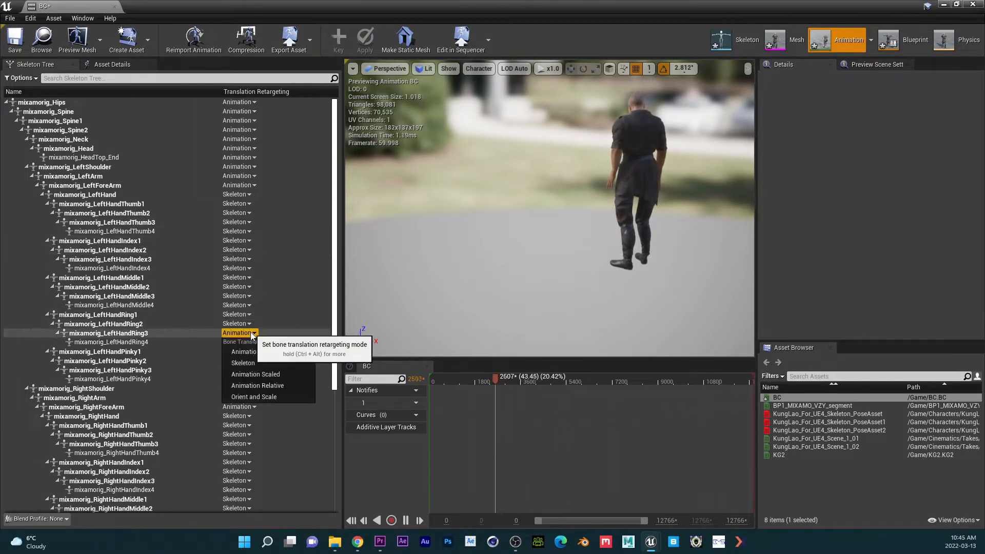
left_click(243, 363)
Set the translation retargeting mode of the mixamorig_RightHand bone to Animation
left_click_drag(334, 323, 329, 406)
left_click(103, 263)
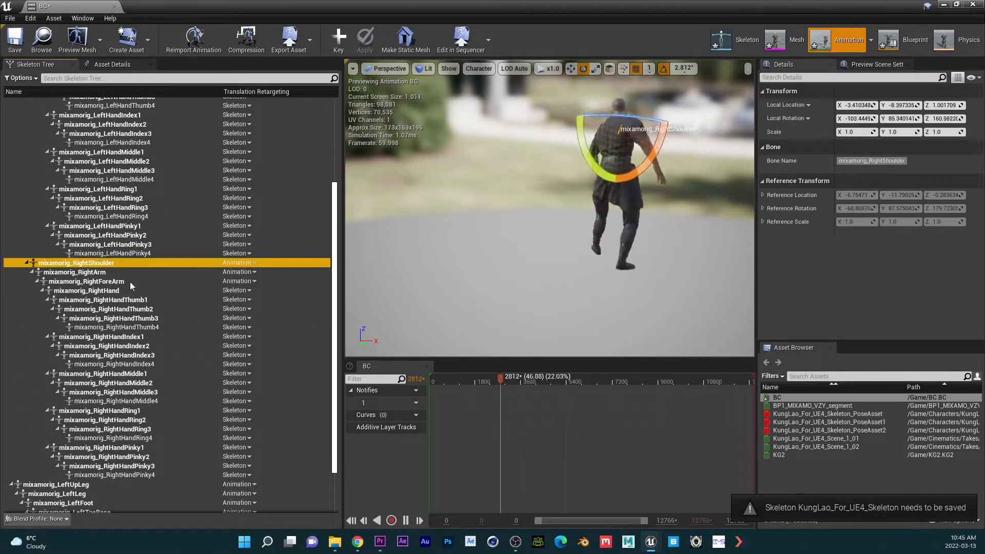
left_click(201, 291, "shift")
left_click(239, 290)
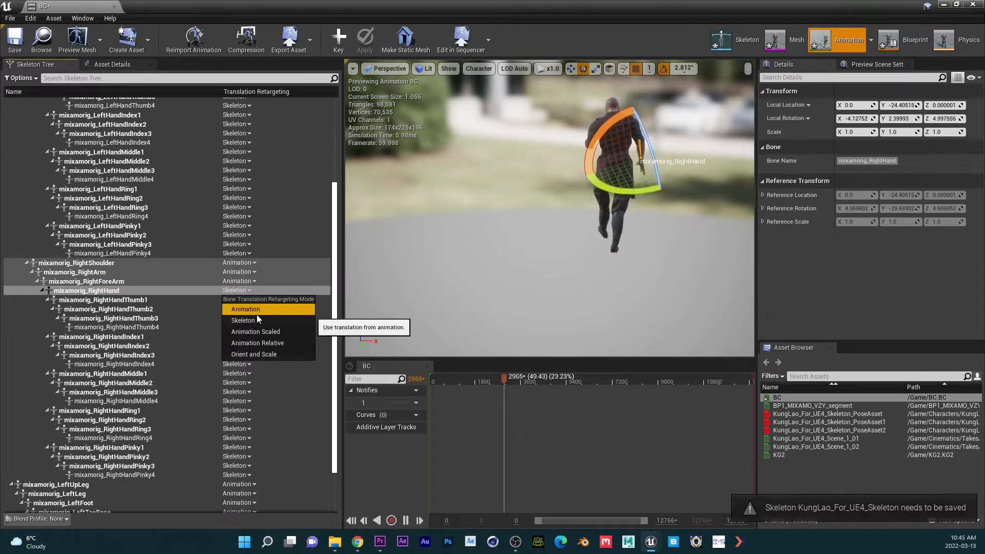
left_click(257, 314)
Set the translation retargeting mode of the mixamorig_LeftHand bone to Animation
left_click_drag(332, 349, 331, 389)
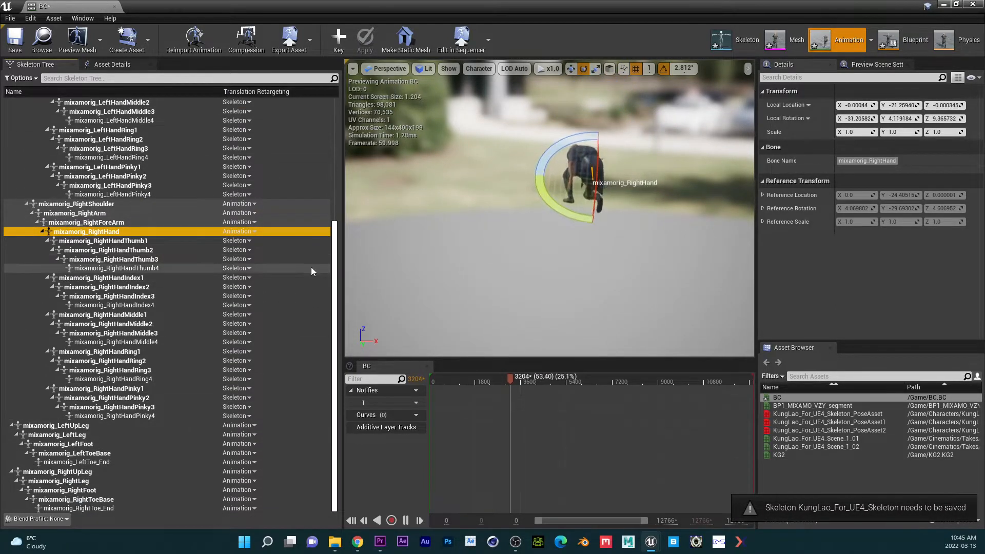
left_click_drag(334, 267, 342, 88)
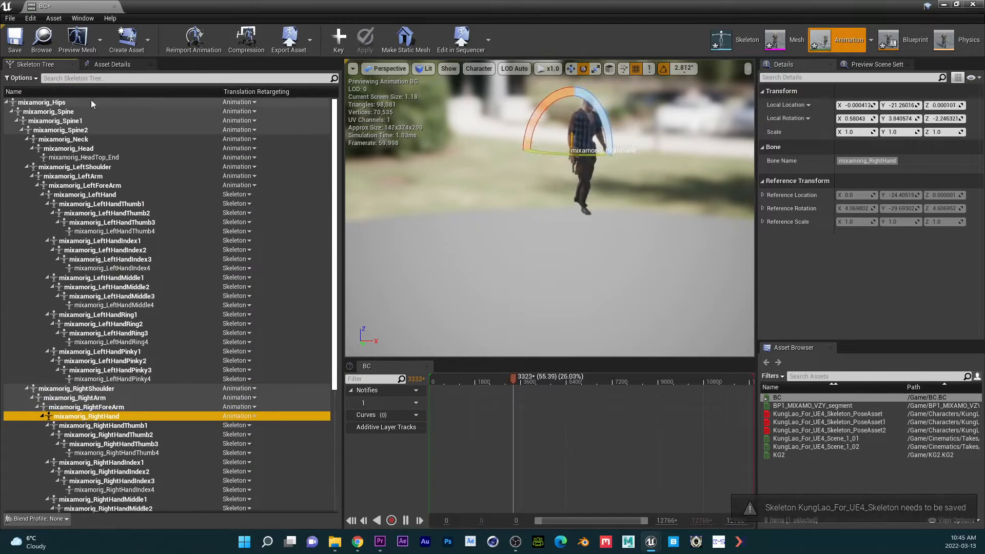
left_click(236, 195)
left_click(245, 217)
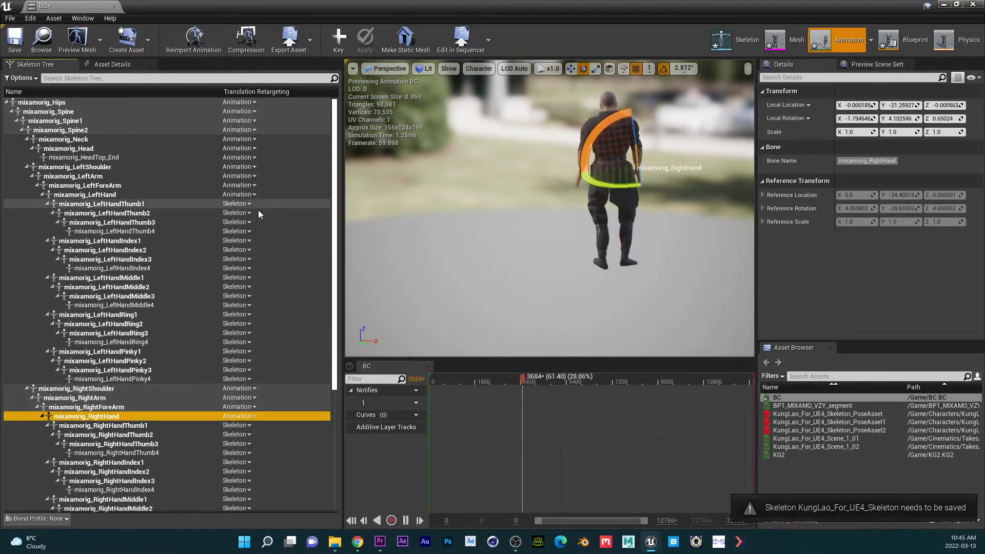
Try recursively setting translation retargeting to AnimationRelative for mixamorig_LeftUpLeg and mixamorig_RightUpLeg
left_click_drag(334, 295, 335, 418)
left_click(68, 427)
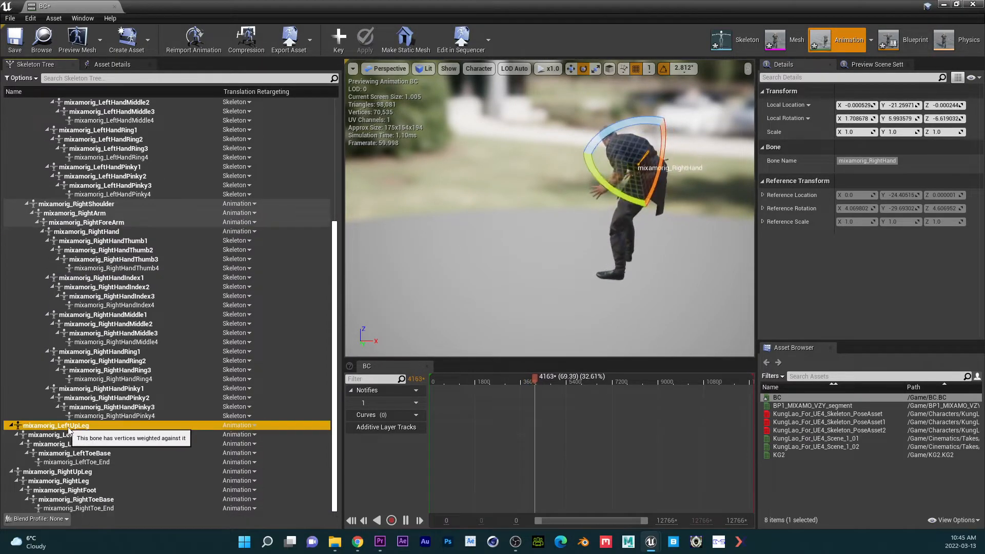
left_click(62, 471, "ctrl")
right_click(77, 427)
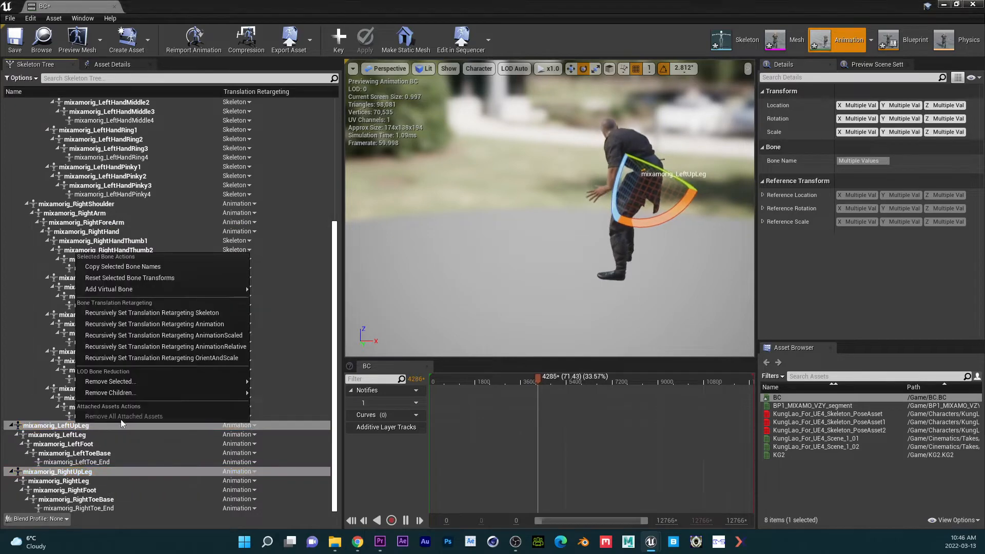
left_click(177, 349)
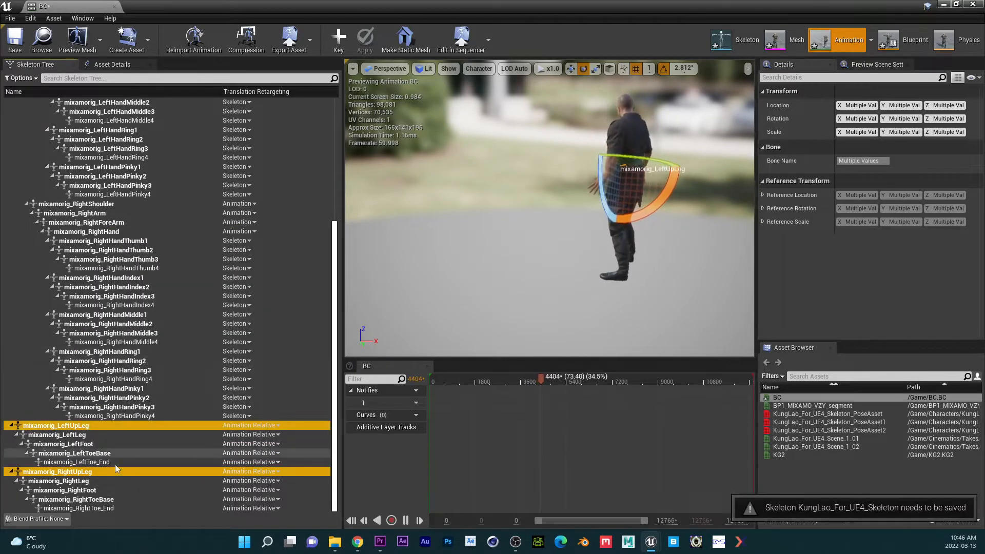
Try the recursive Skeleton translation retargeting mode on both upper leg bones and check the feet in the preview
right_click(94, 427)
left_click(174, 318)
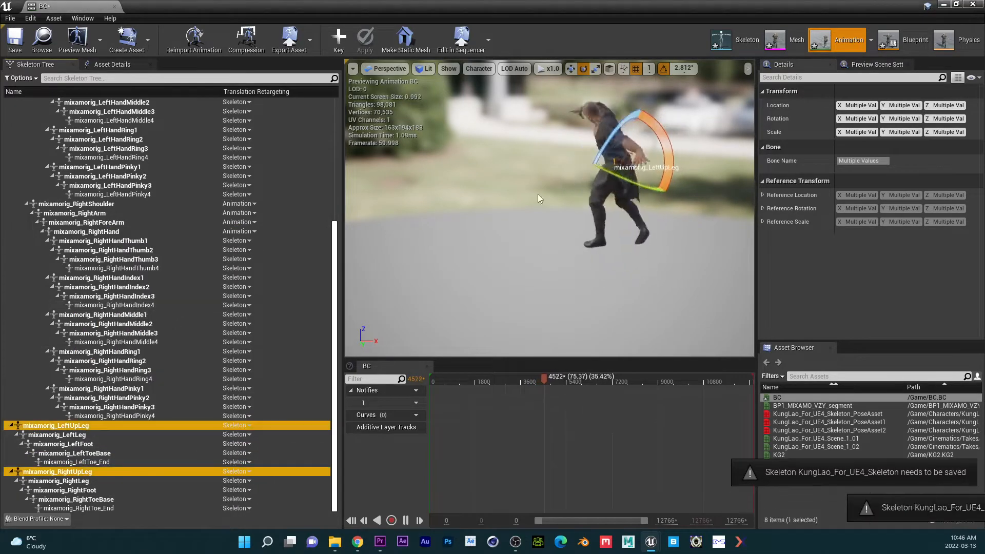
right_click_drag(577, 239, 609, 230)
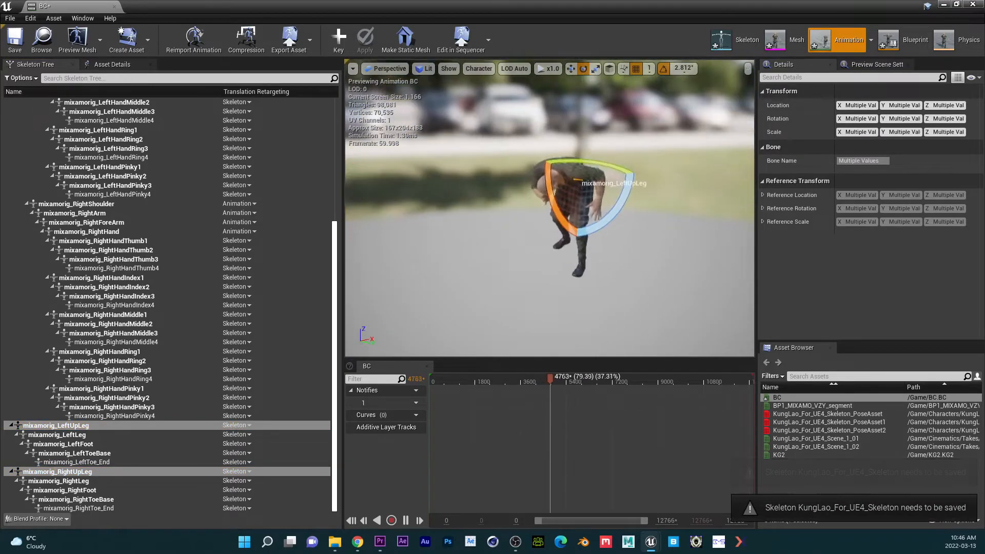
Test the retargeted BC animation in the level by simulating it on a temporary actor, and delete that actor
key("alt+Tab")
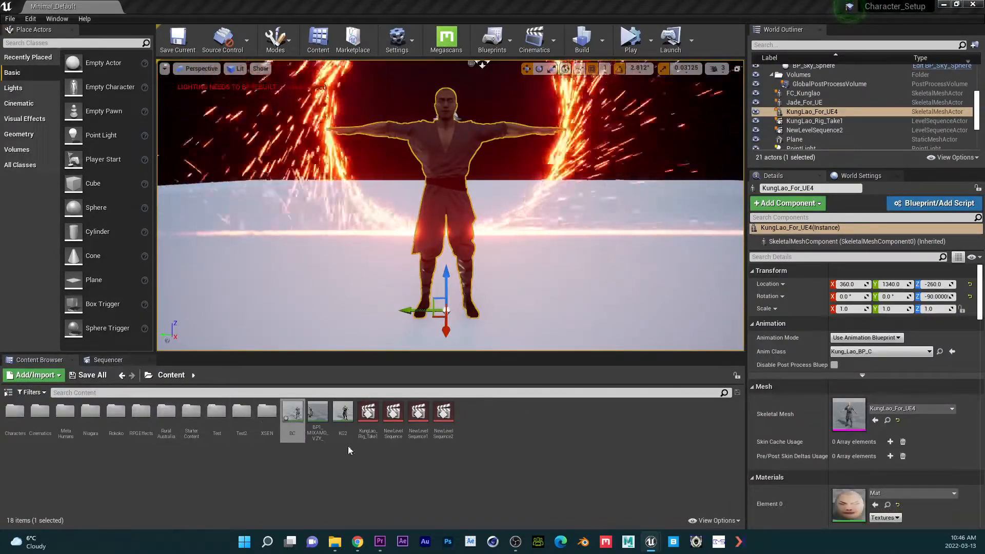
left_click_drag(298, 415, 362, 333)
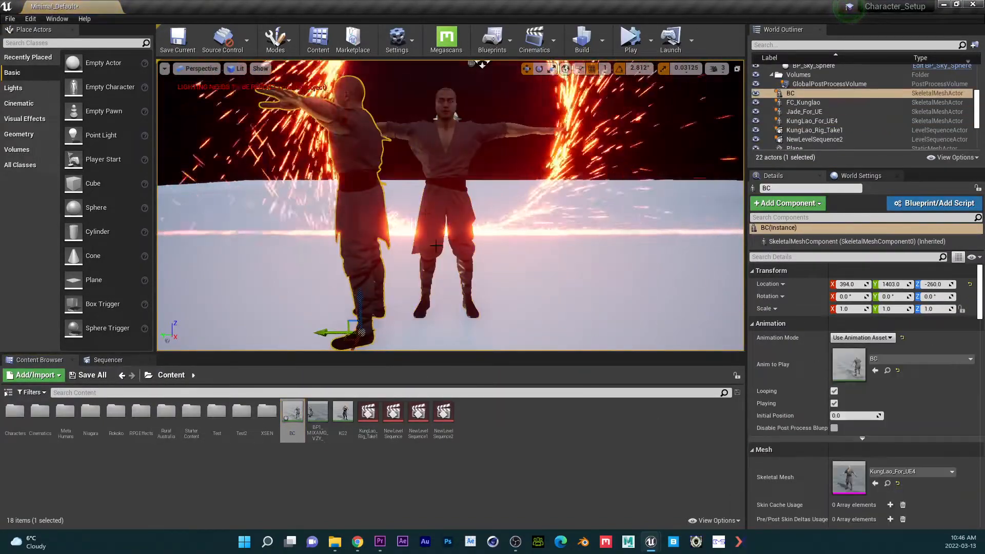
left_click(651, 41)
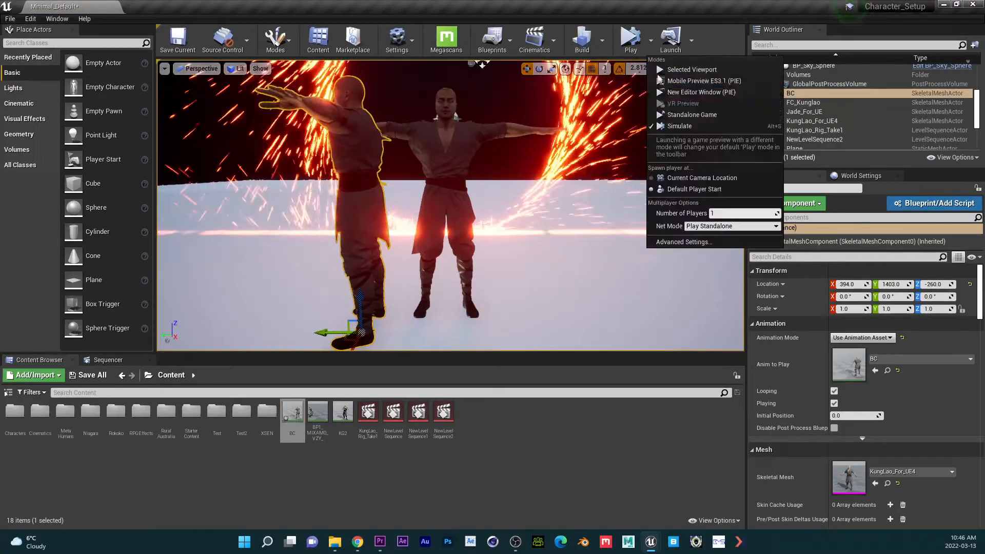
left_click(670, 127)
left_click(553, 297)
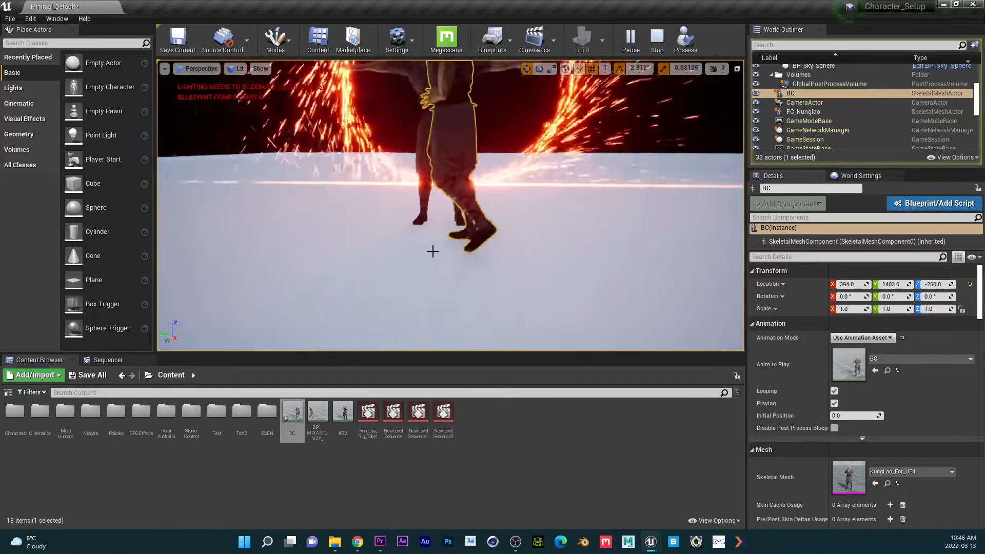
left_click(657, 46)
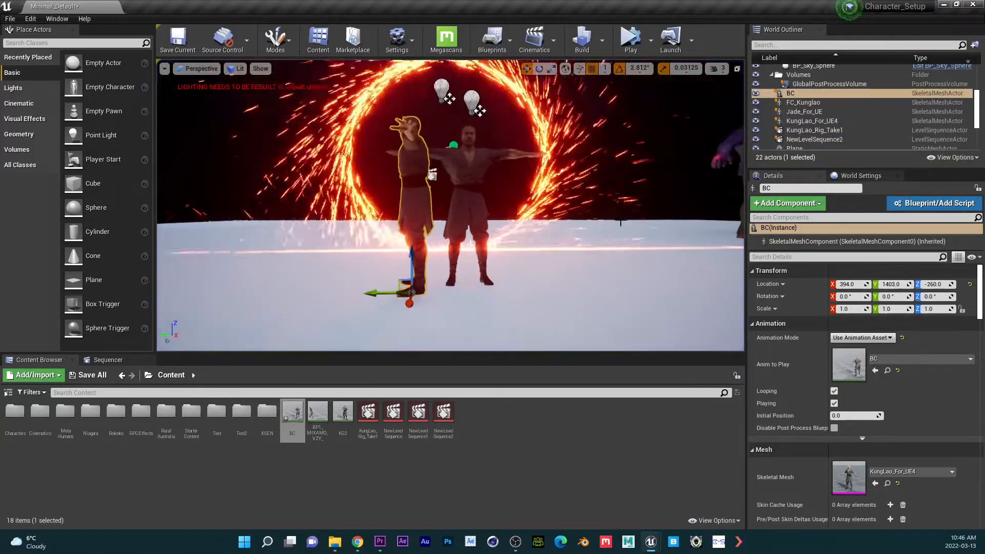
left_click(813, 91)
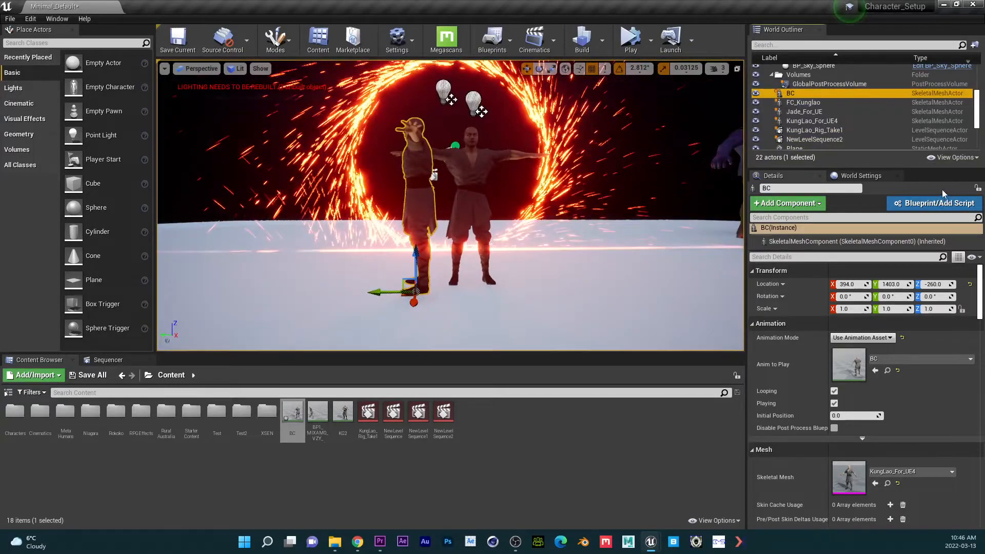
key("Delete")
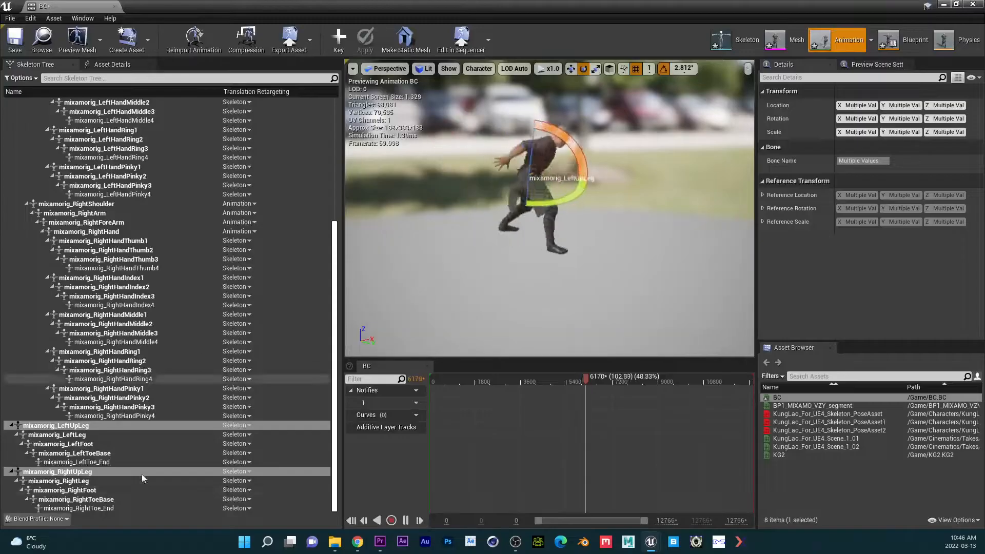
Recursively set mixamorig_LeftUpLeg and mixamorig_RightUpLeg to AnimationRelative translation retargeting and return to the level editor
left_click(56, 426)
left_click(78, 471, "ctrl")
right_click(78, 474)
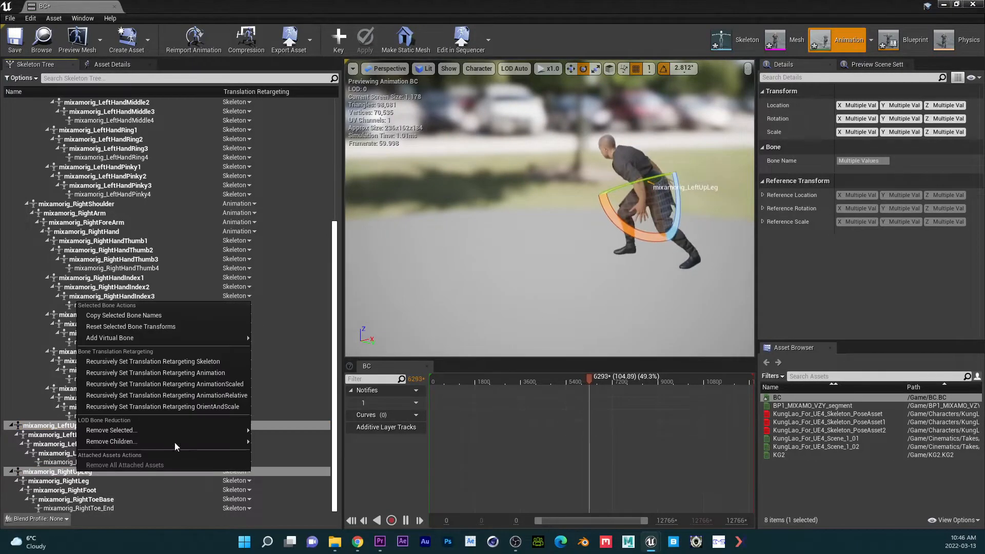
left_click(204, 399)
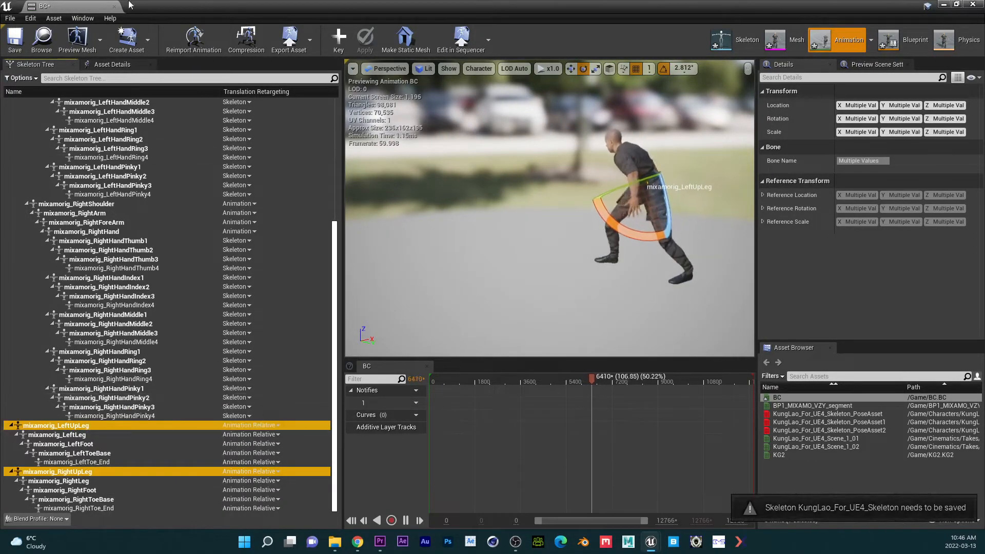
left_click(967, 4)
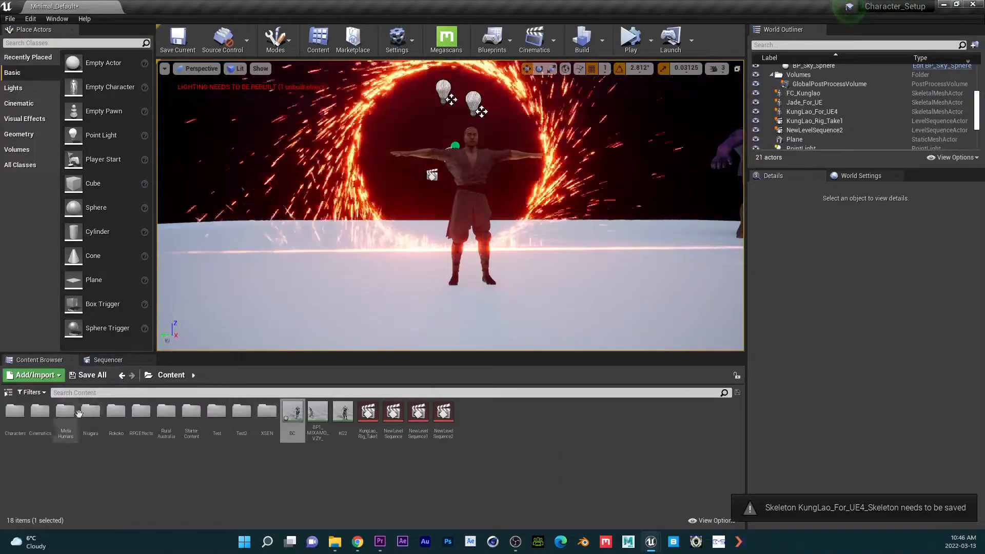
Open NewLevelSequence2 and delete the KungLao_Rig control rig track from the KungLao_For_UE4 character
left_click(100, 359)
left_click(41, 360)
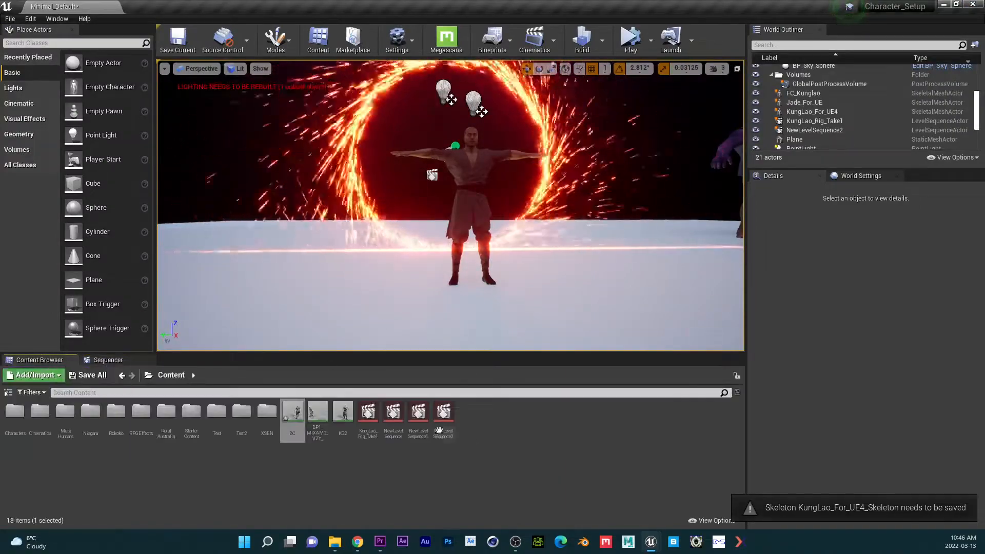
double_click(442, 408)
left_click(57, 431)
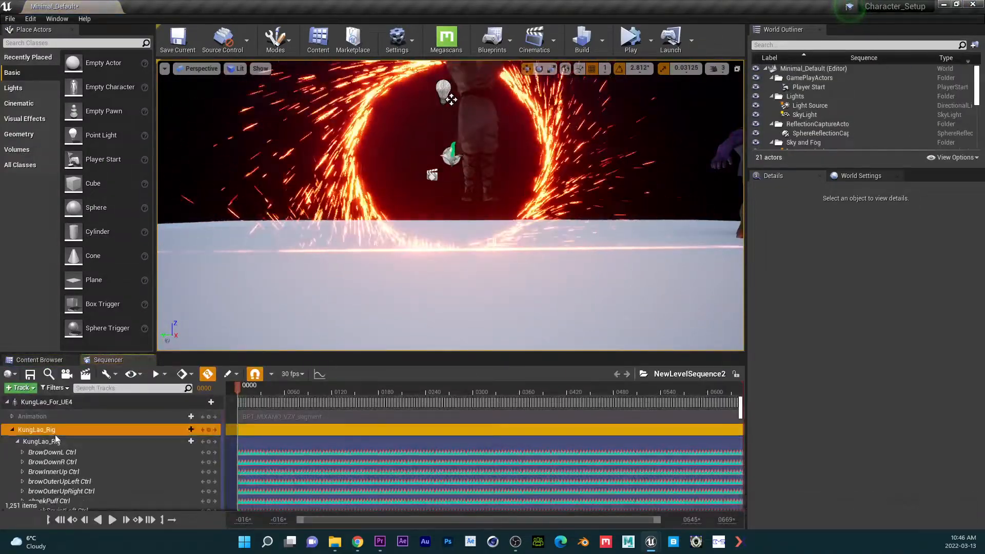
key("Delete")
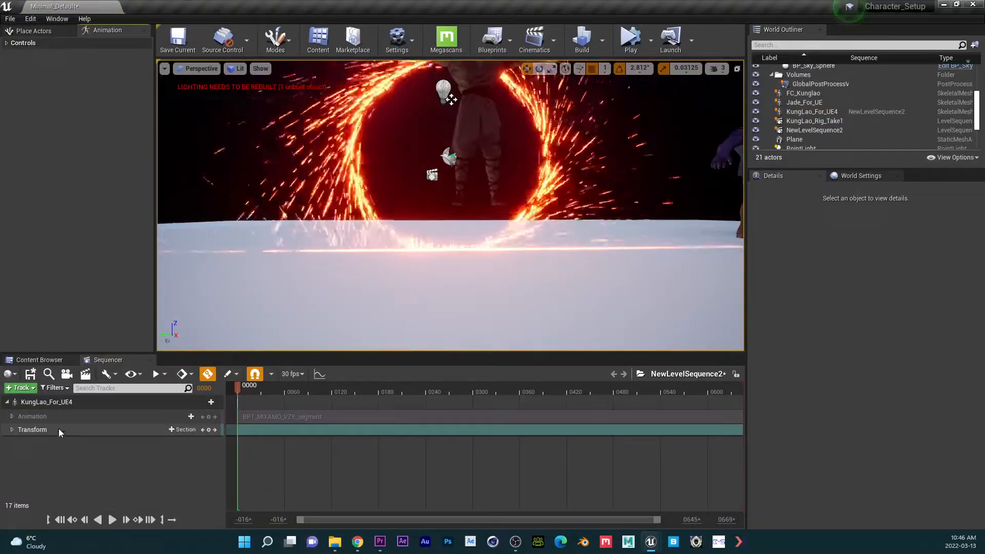
Delete the BP1_MIXAMO_VZY_segment animation section from the KungLao_For_UE4 character in the sequence
left_click(261, 416)
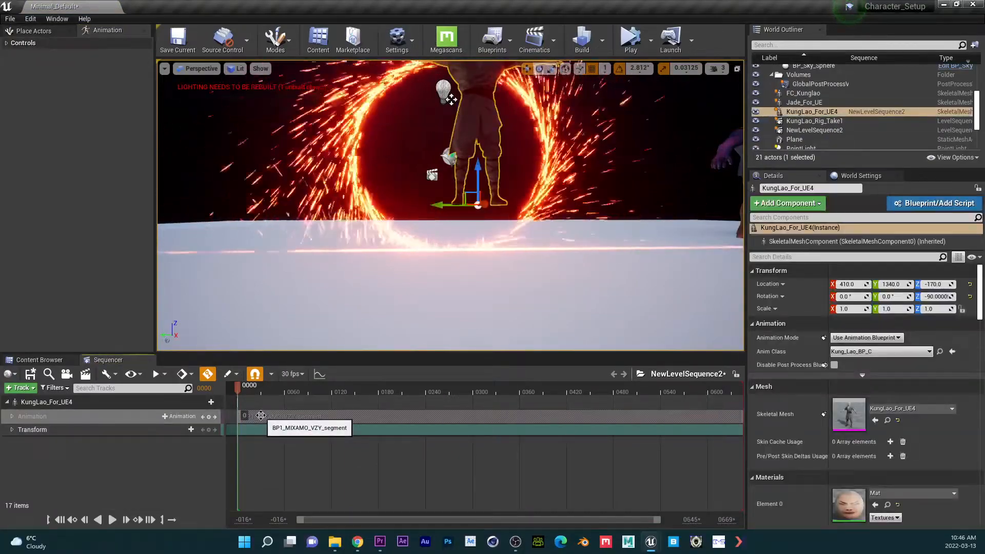
key("Delete")
left_click(467, 253)
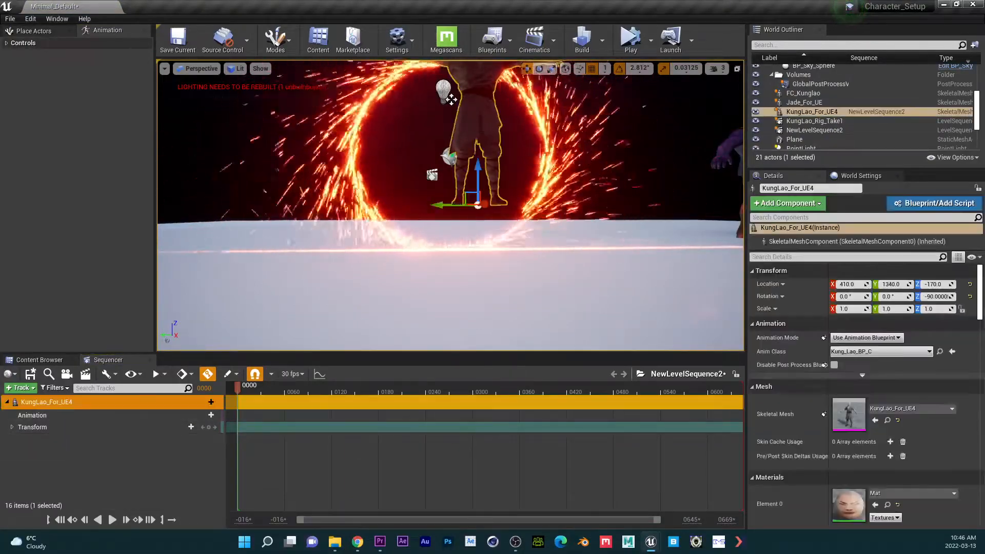
Move the KungLao_For_UE4 character down onto the floor and forward from the portal, to about X 564, Z -259
mouse_move(467, 253)
left_mouse_down()
mouse_move(467, 272)
mouse_move(467, 257)
left_mouse_up()
right_click_drag(519, 271, 654, 288)
left_click_drag(342, 269, 331, 271)
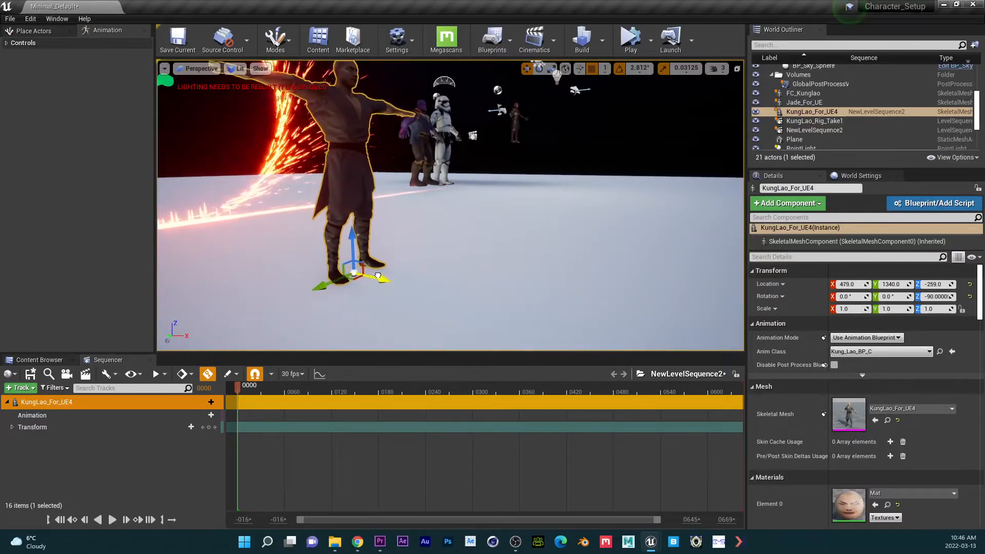
right_click_drag(467, 281, 323, 281)
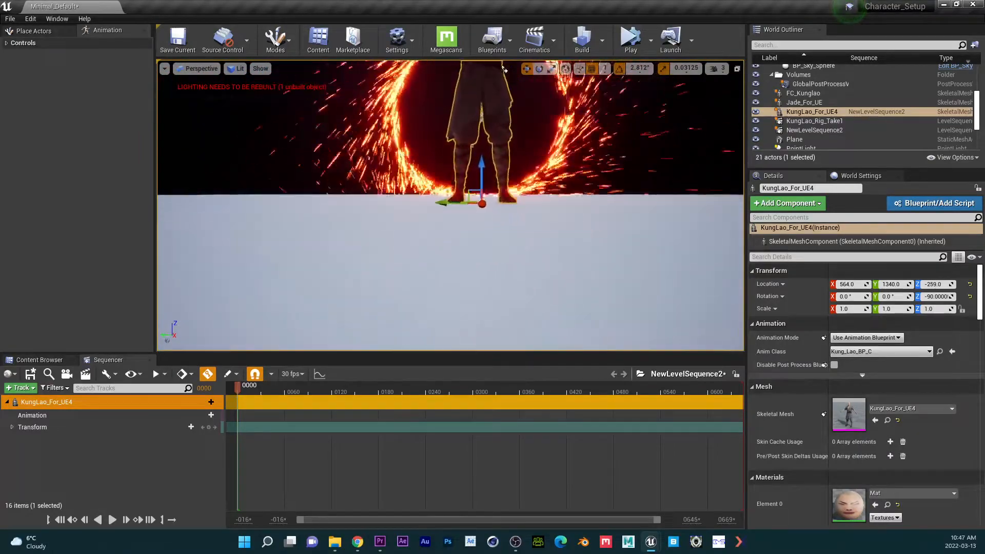
middle_click_drag(559, 221, 560, 235)
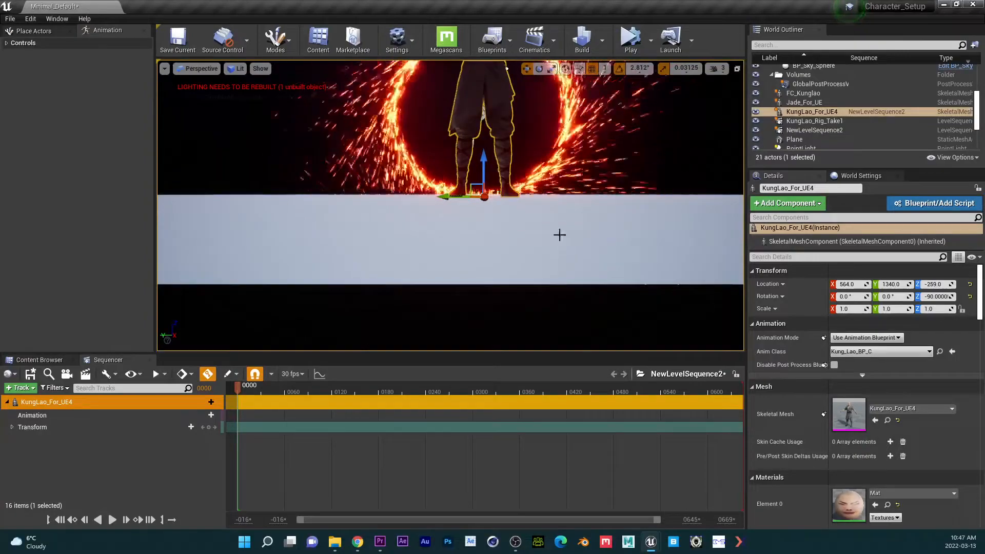
Place the BC animation from the XSEN content folder in the level beside the KungLao_For_UE4 character
left_click_drag(41, 354, 41, 359)
left_click(41, 364)
double_click(267, 415)
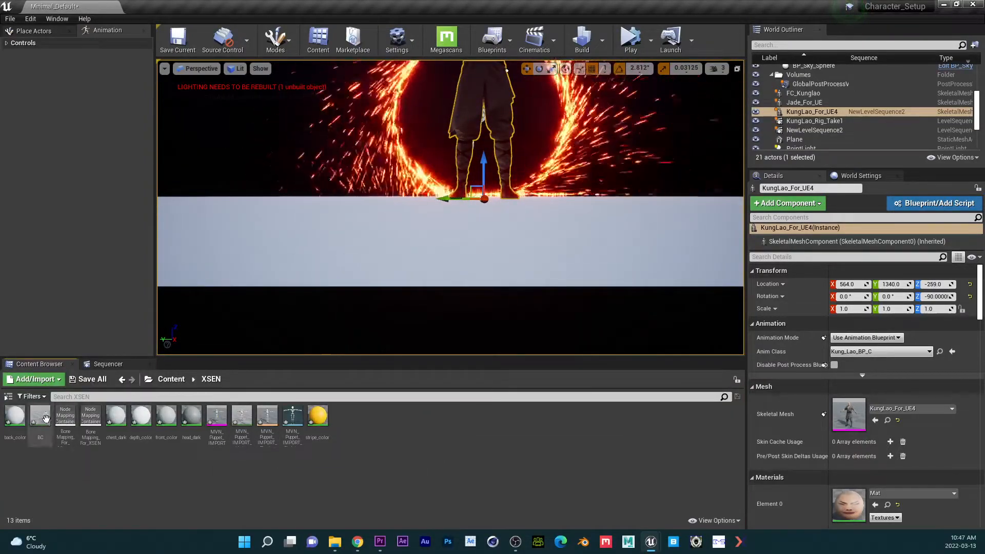
middle_click_drag(380, 306, 374, 286)
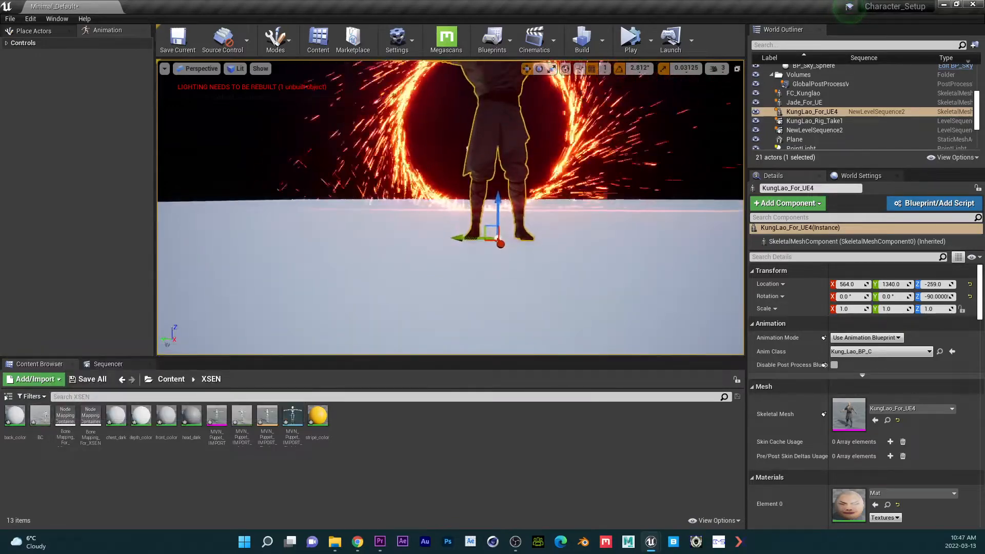
left_click_drag(40, 415, 594, 247)
right_click_drag(595, 247, 577, 244)
Move the BC mannequin to about X 572, Z -261 to line it up with KungLao_For_UE4
scroll(576, 245, "down", 3)
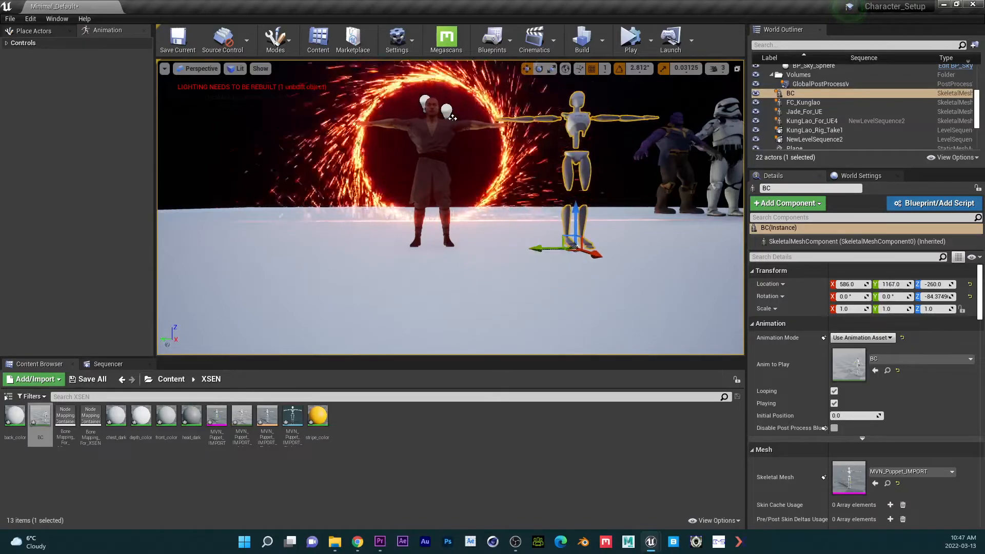
left_click_drag(453, 118, 580, 120, "alt")
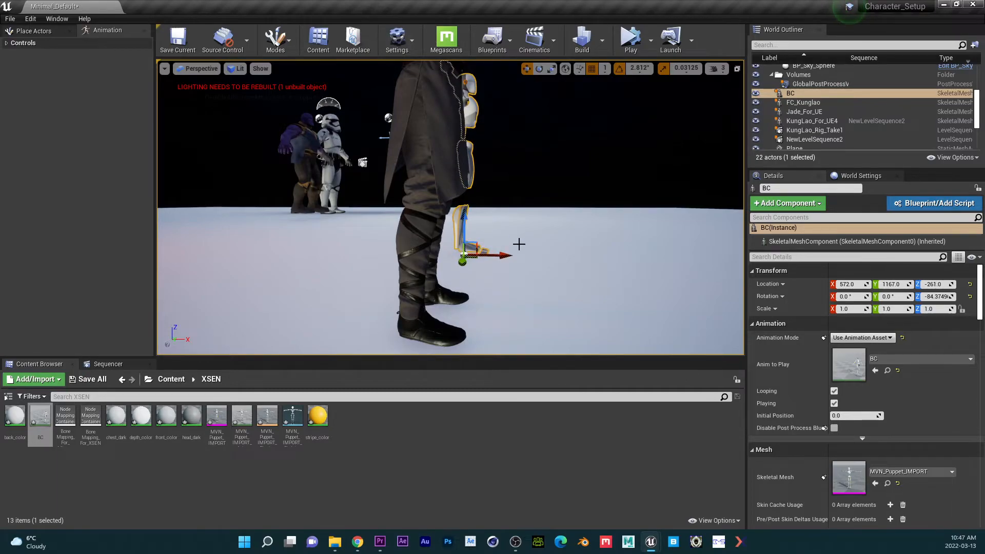
left_click_drag(519, 244, 425, 275, "alt")
scroll(425, 275, "down", 5)
Add the BC actor to NewLevelSequence2 and give its animation track the BC animation
left_click(115, 365)
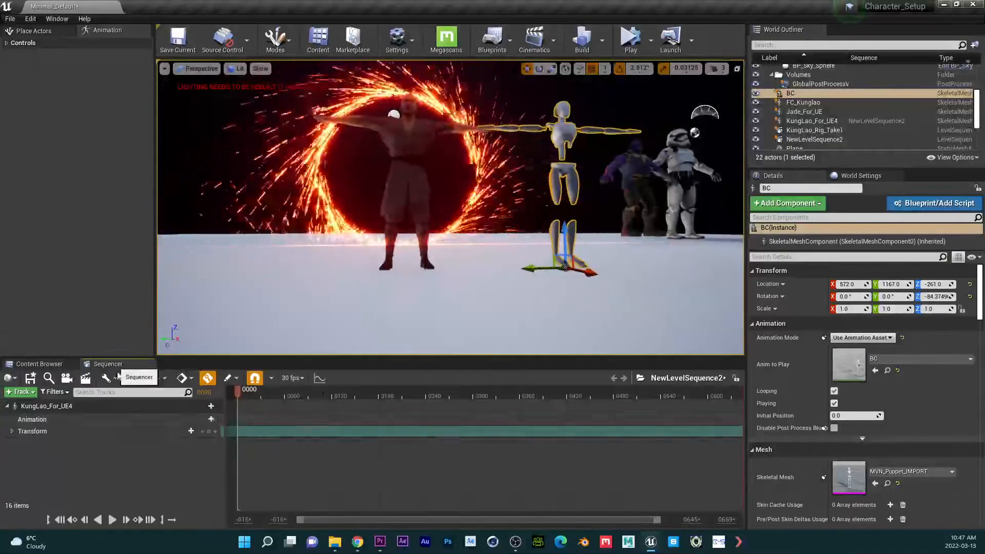
left_click_drag(138, 416, 139, 413)
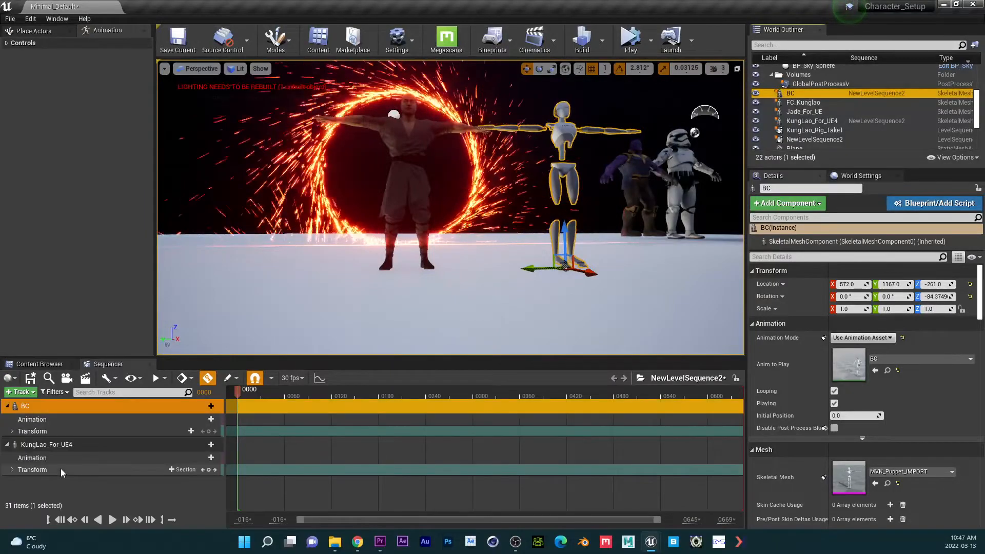
left_click(202, 419)
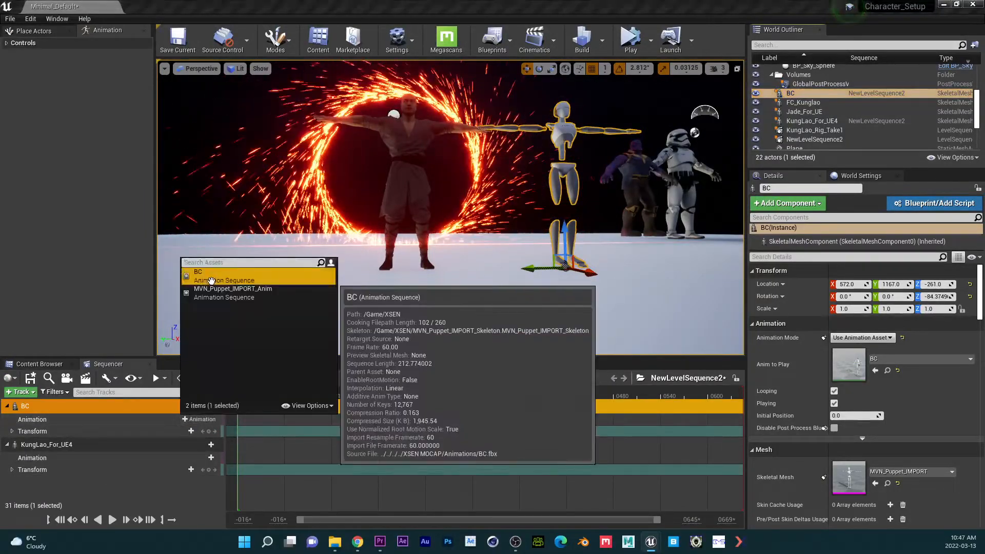
left_click(233, 280)
Add the BC animation to KungLao_For_UE4 in the sequence and set the character's Animation Mode to Use Custom Mode
left_click(190, 461)
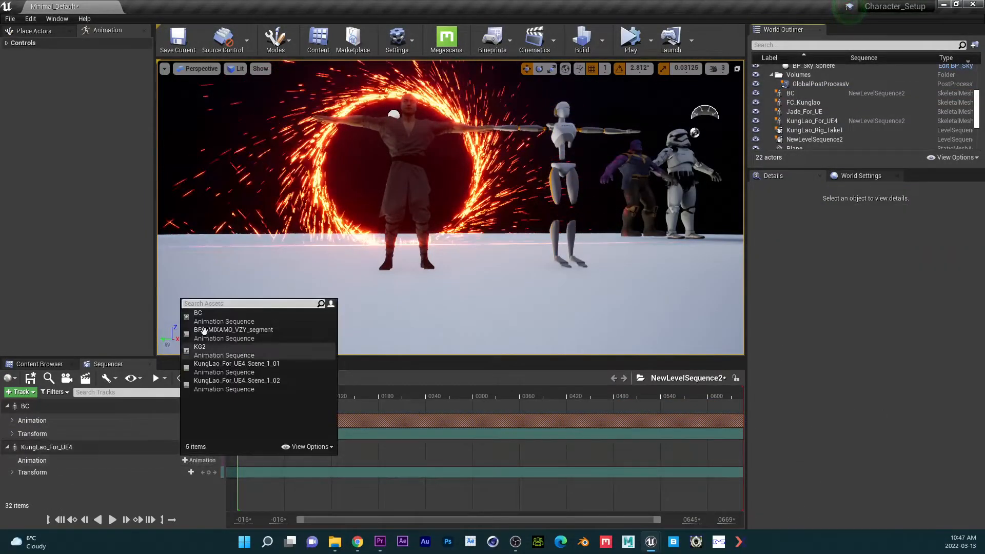
left_click(226, 347)
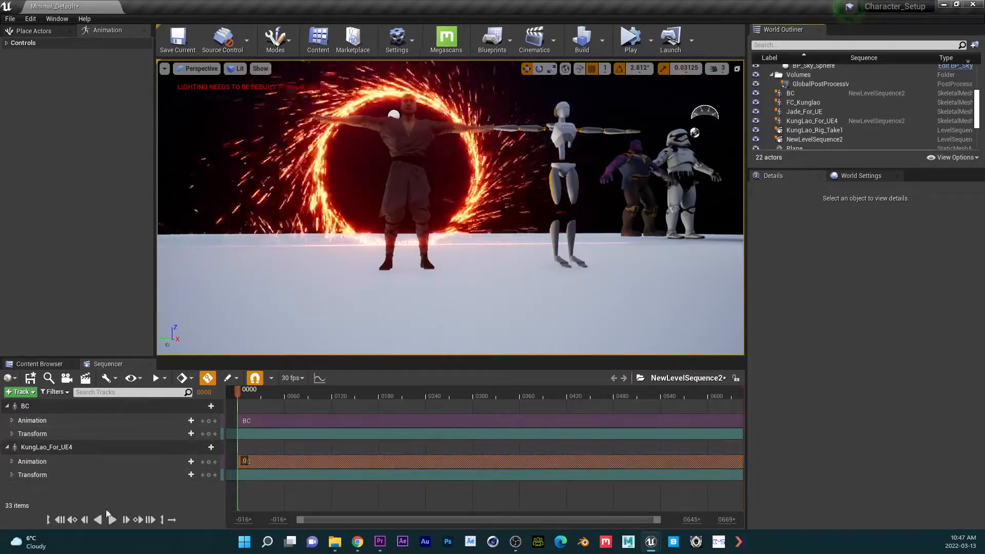
left_click(64, 448)
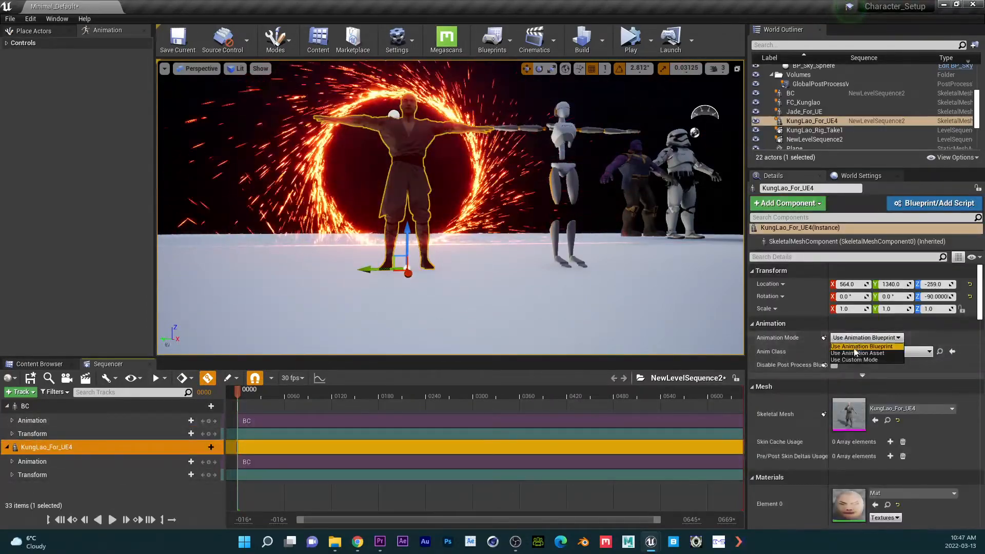
left_click(854, 360)
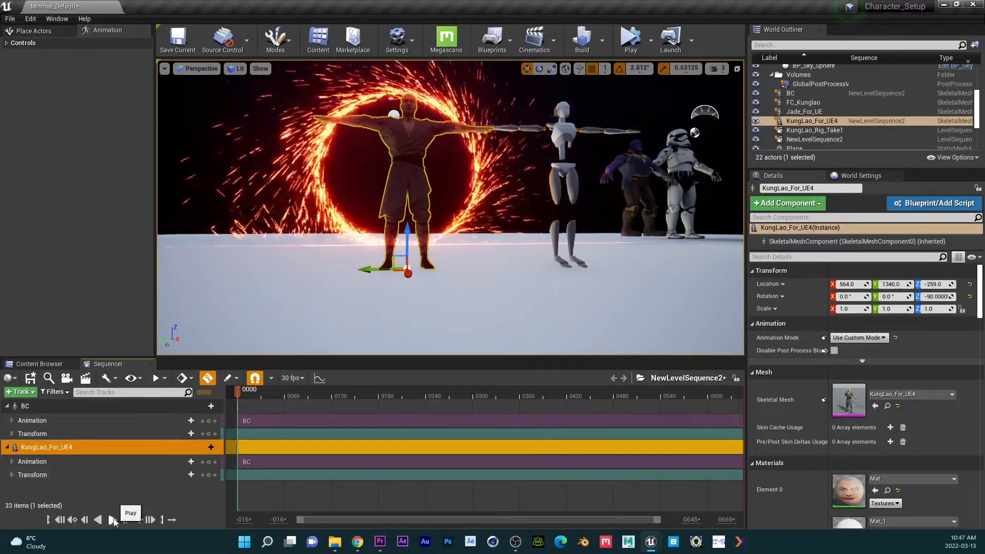
Play the sequence to compare KungLao_For_UE4's motion with the BC mannequin, and return to frame 0
left_click(112, 520)
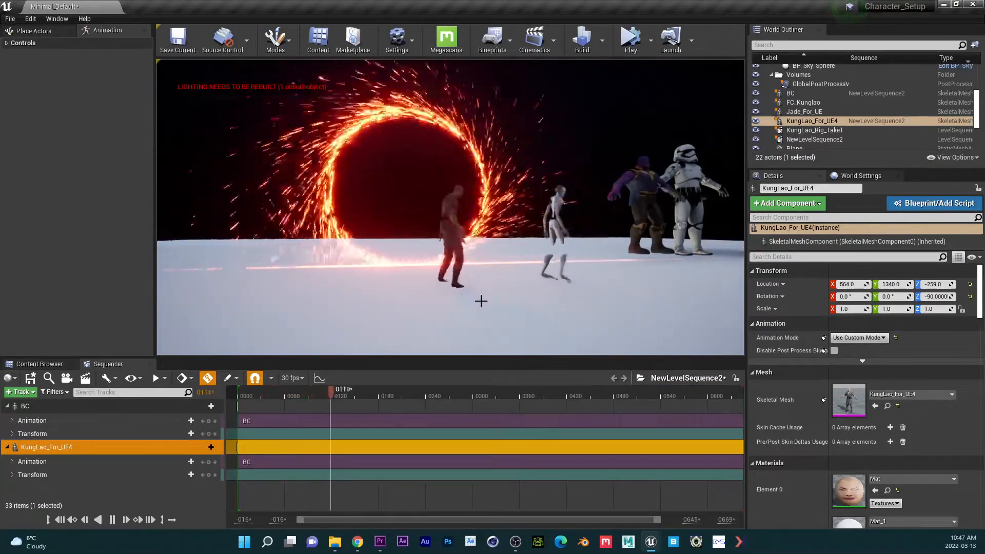
right_click_drag(438, 290, 560, 332)
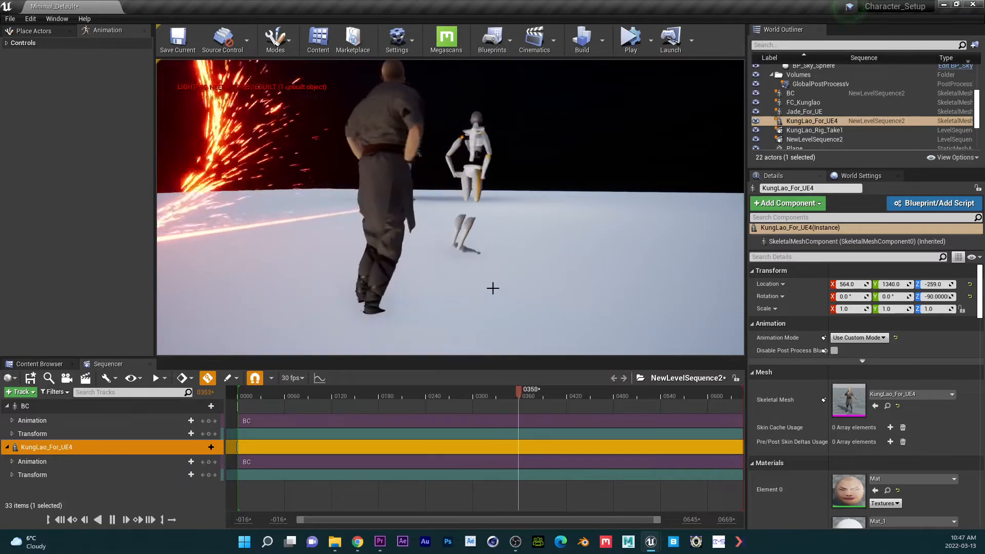
left_click(112, 520)
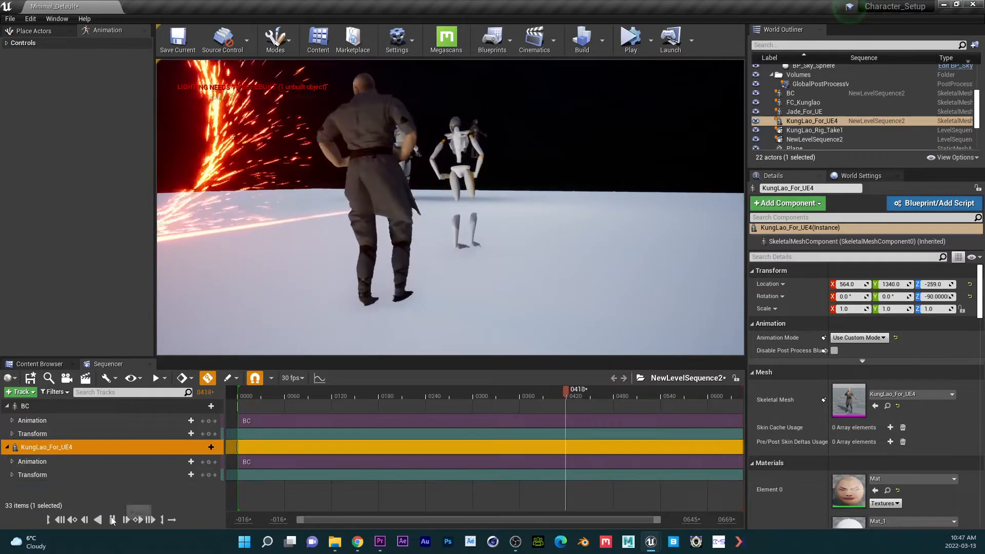
left_click(60, 520)
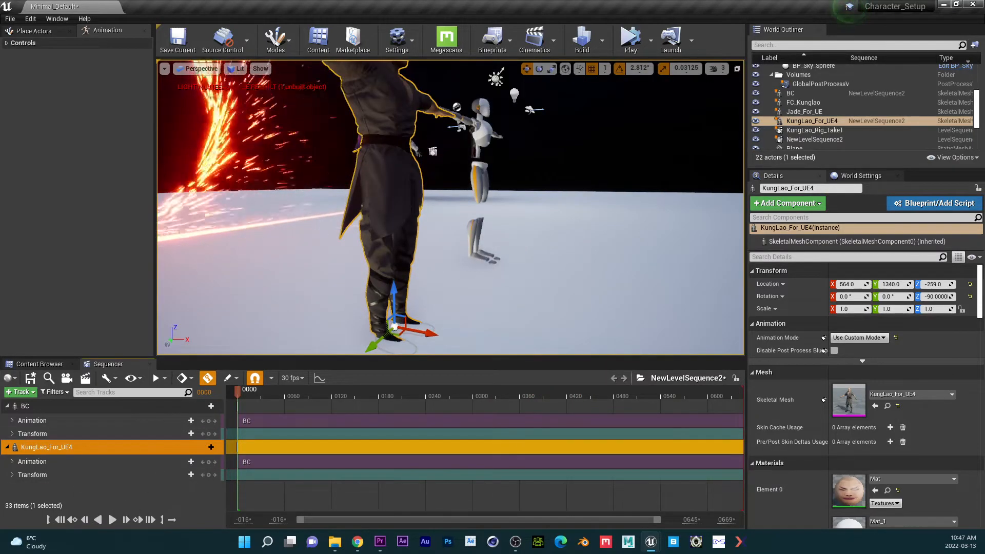
Bake KungLao_For_UE4's animation to the KungLao_Rig control rig
key("f")
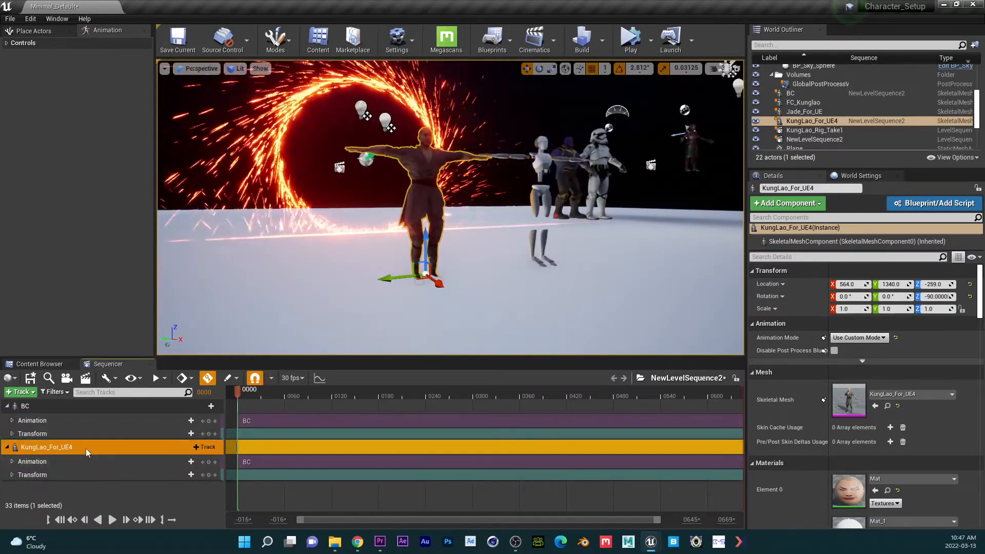
right_click(85, 448)
mouse_move(164, 263)
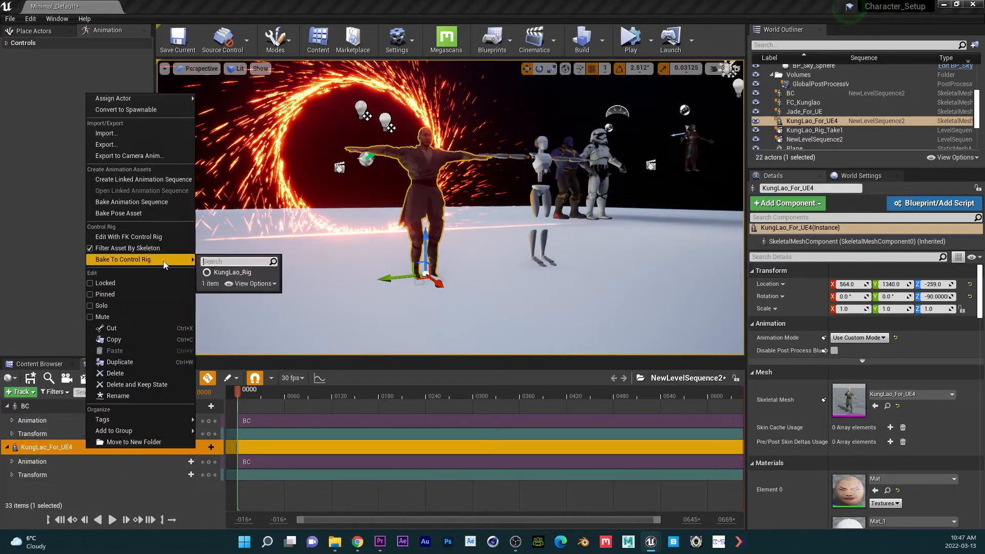
left_click(226, 272)
left_click(561, 310)
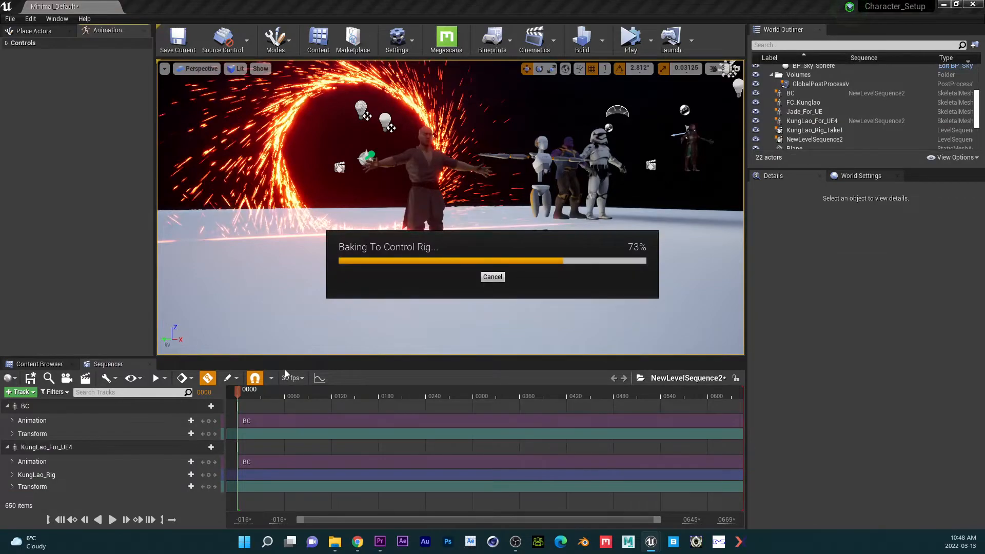
Set the BC animation section of KungLao_For_UE4 back to Active alongside the baked control rig track
right_click_drag(486, 286, 506, 295)
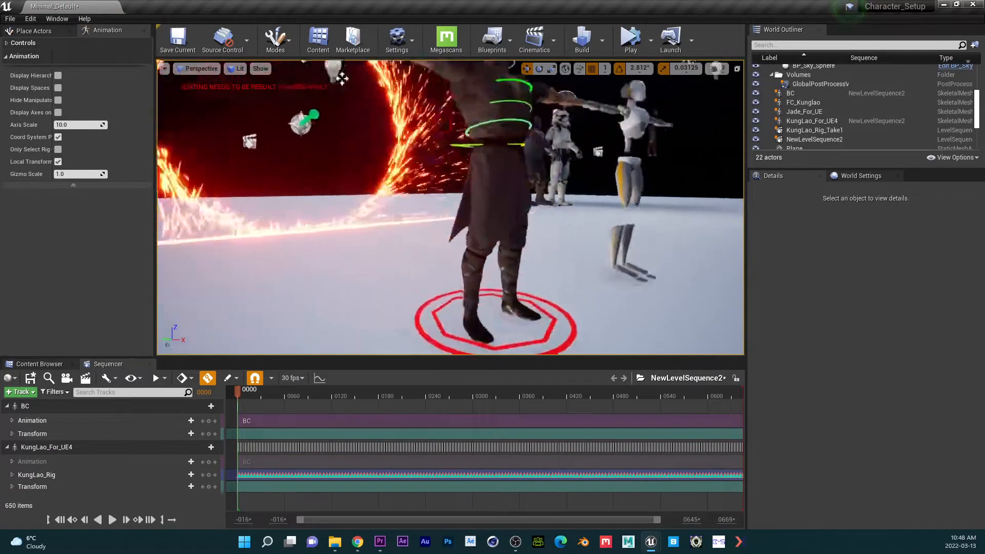
right_click_drag(342, 79, 550, 272)
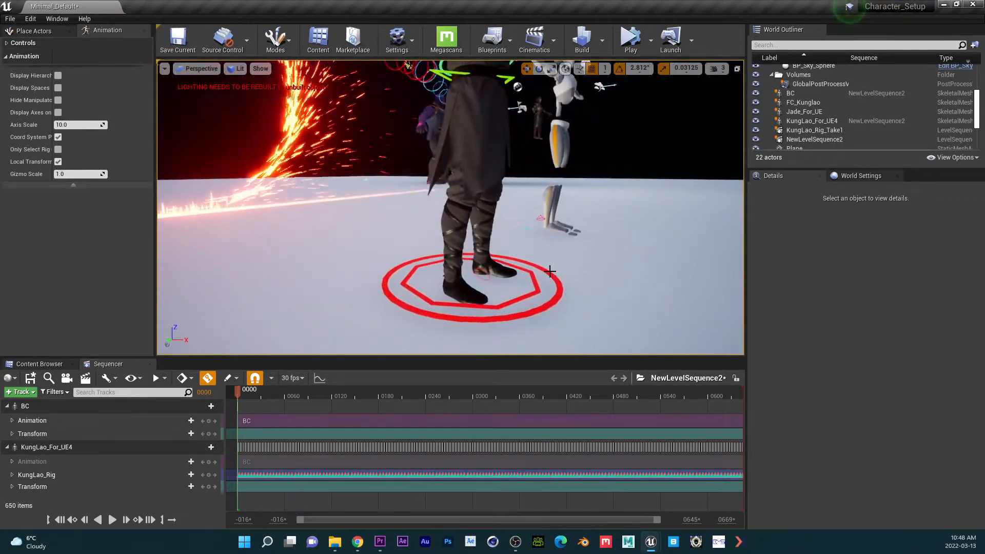
right_click(247, 464)
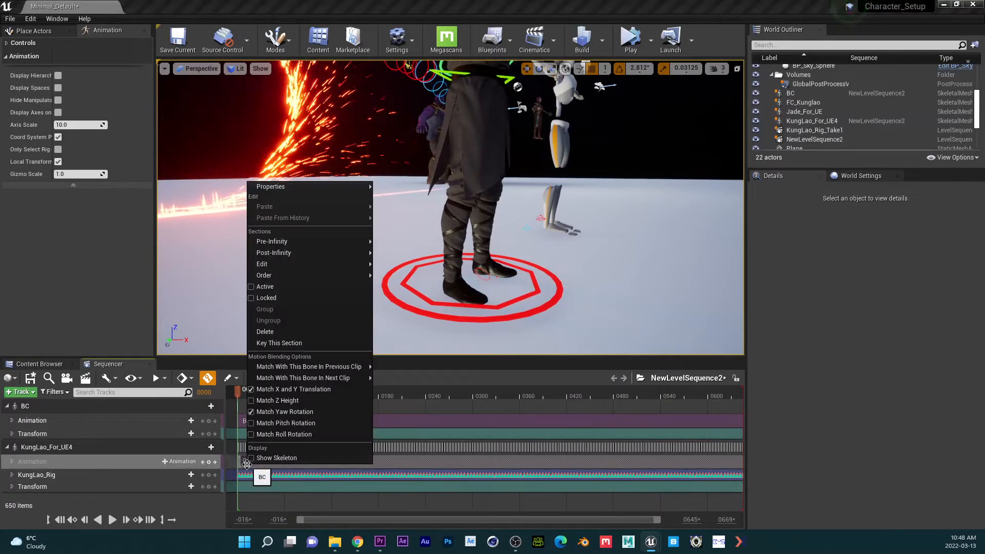
left_click(264, 287)
left_click(500, 5)
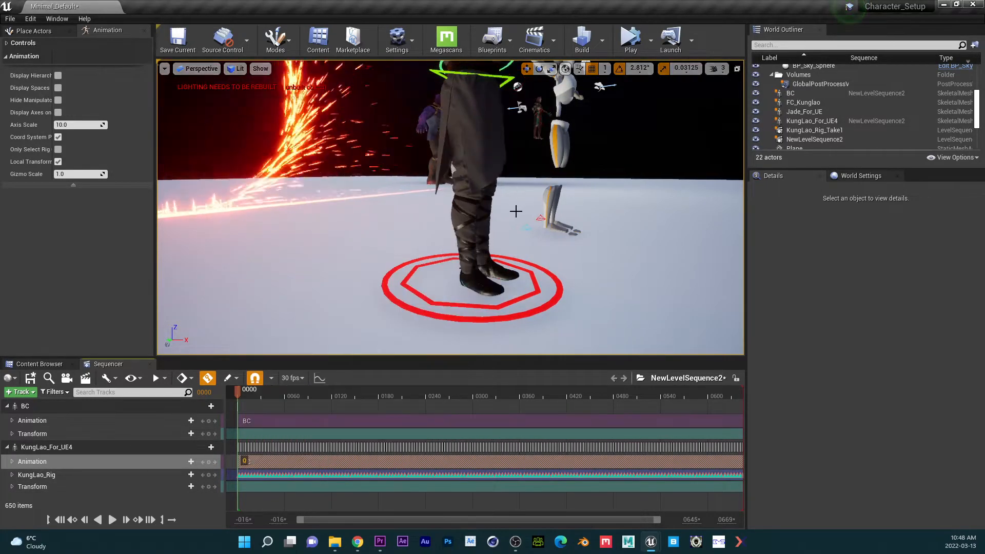
Play the baked sequence up to frame 352 and examine KungLao's feet and upper body against the BC mannequin
right_click_drag(517, 211, 444, 317)
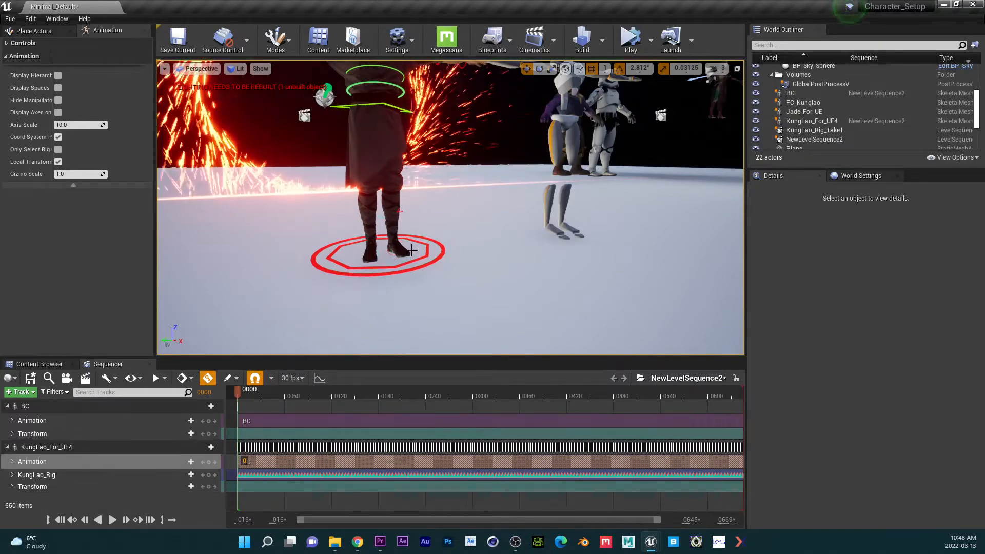
middle_click_drag(404, 272, 393, 233)
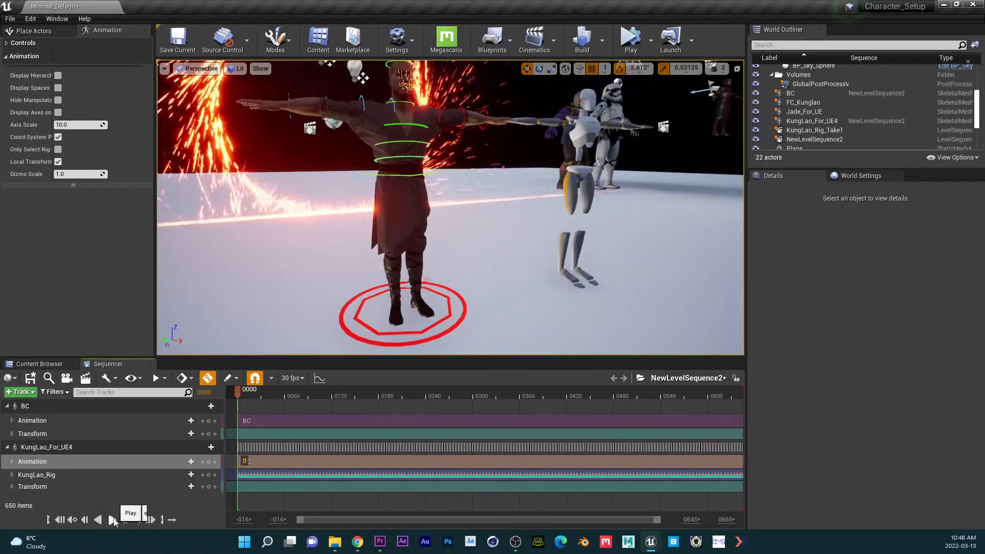
left_click(113, 520)
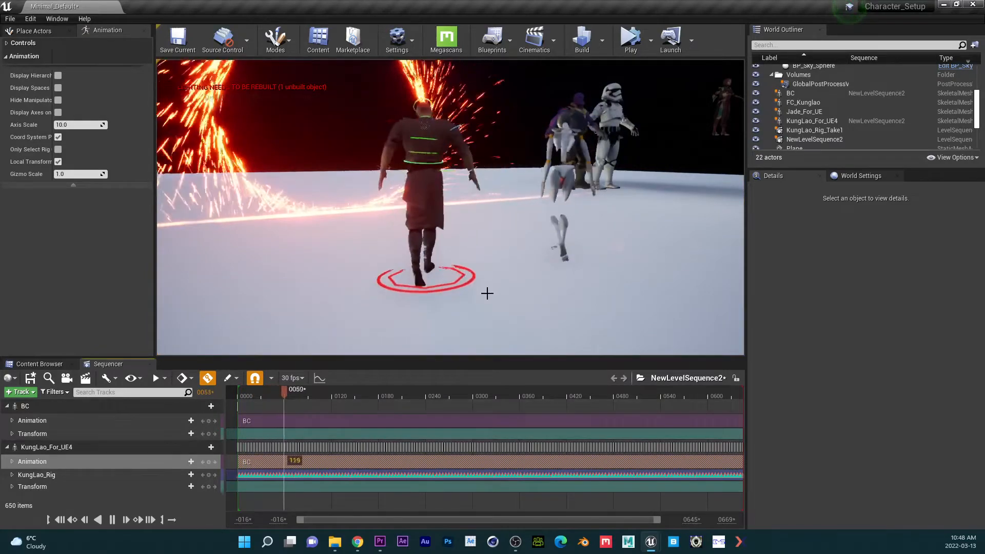
right_click_drag(488, 294, 549, 280)
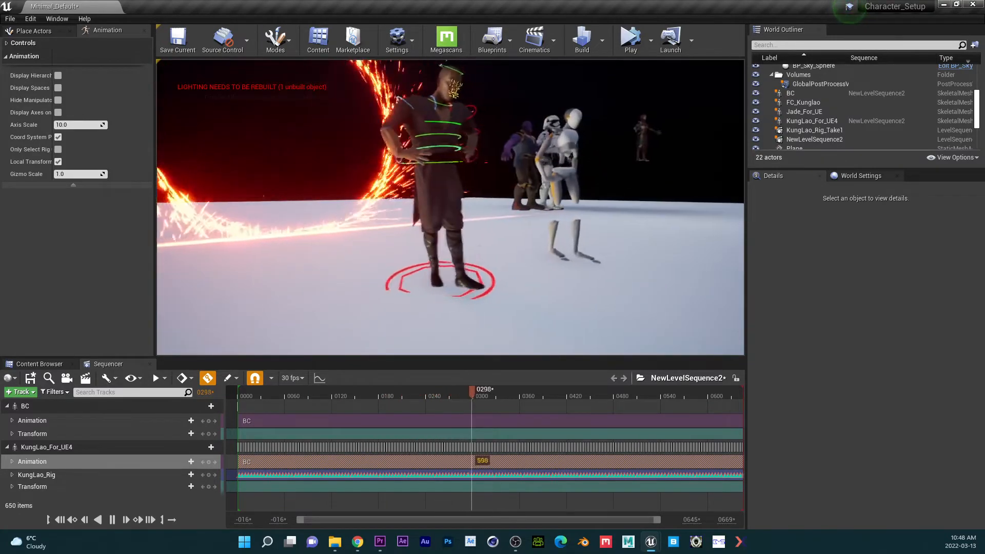
left_click(114, 521)
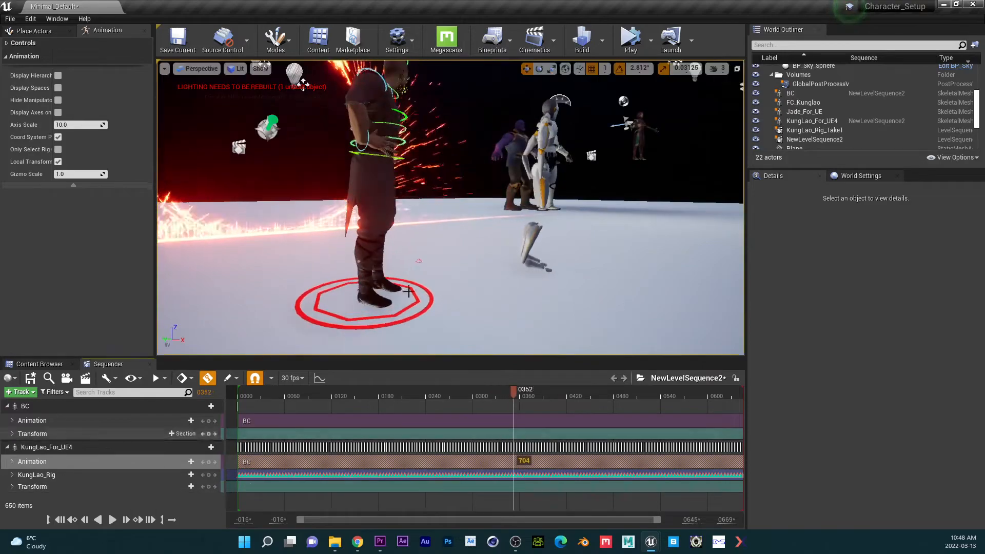
left_click_drag(468, 247, 441, 246, "alt")
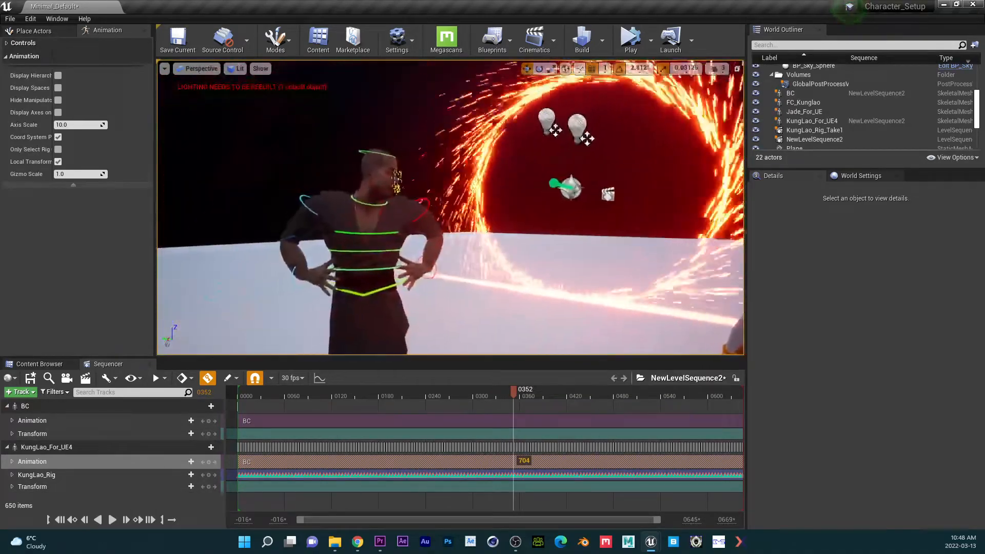
Set the animation mode of the KungLao_For_UE4 actor to Use Custom Mode
left_click(46, 447)
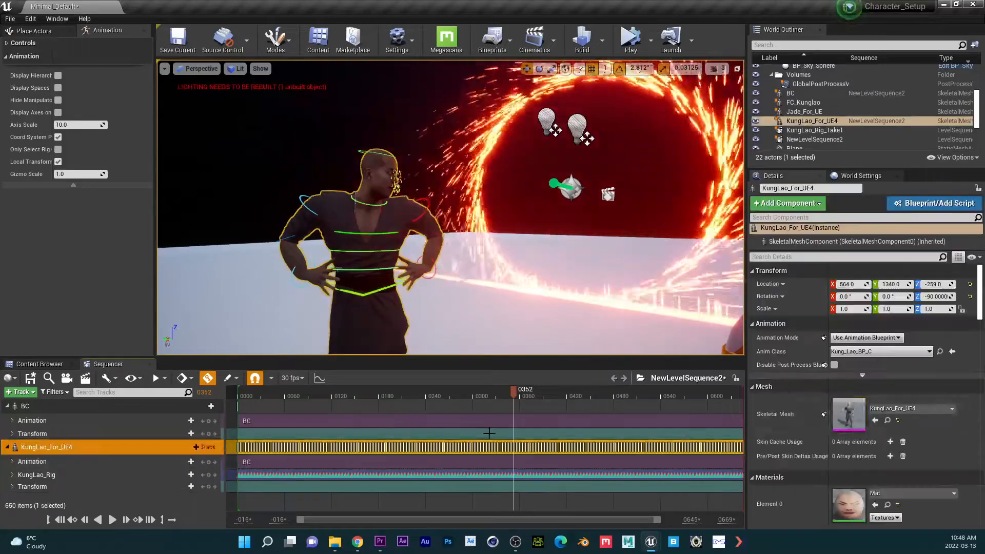
left_click(867, 337)
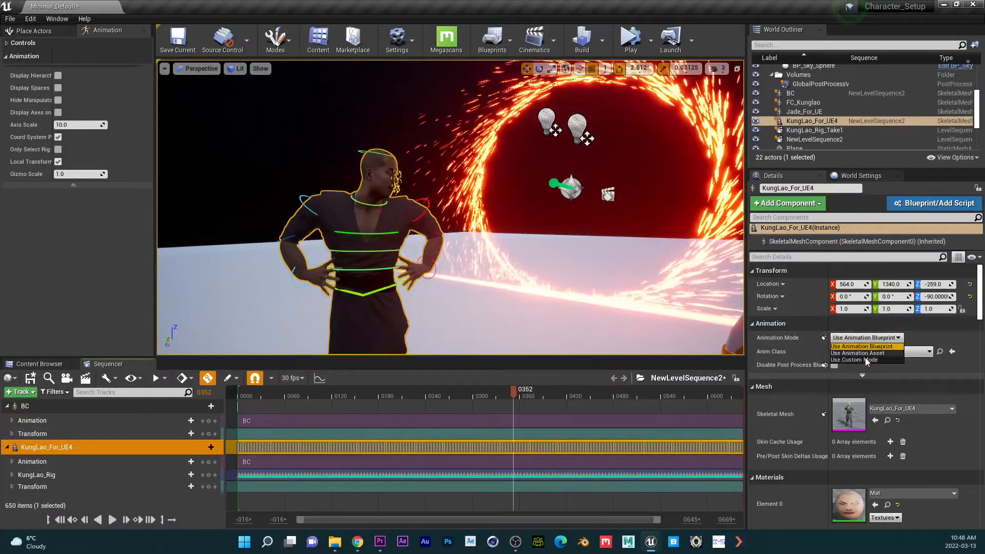
left_click(862, 360)
Play the sequence to check KungLao's baked motion against the BC mannequin in custom mode, and return to frame 0
right_click_drag(380, 245, 328, 290)
left_click(112, 520)
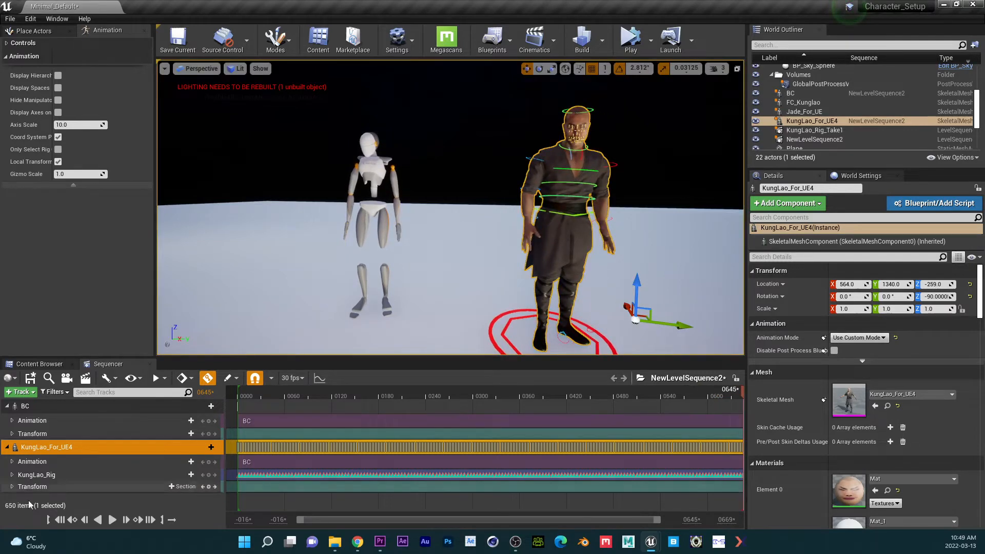
left_click(111, 521)
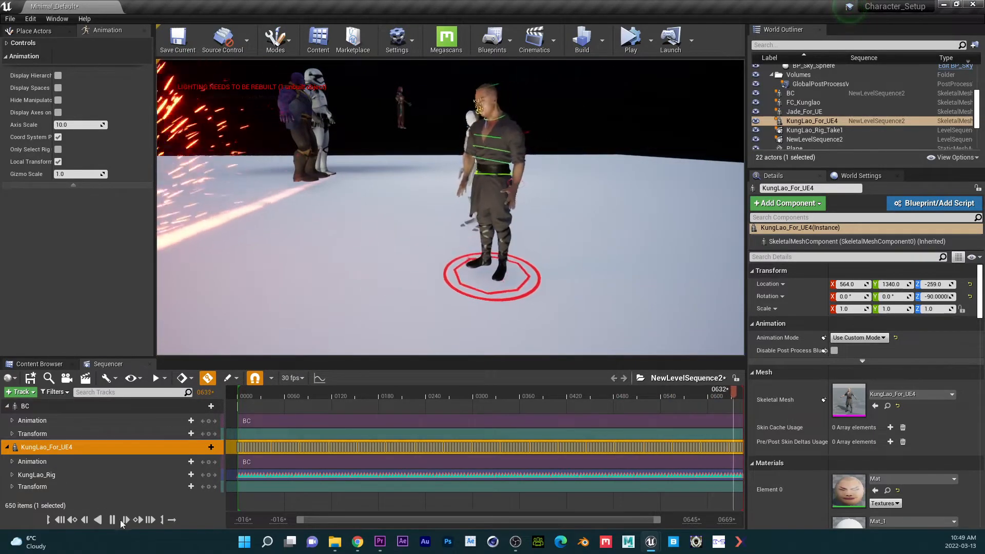
left_click(59, 520)
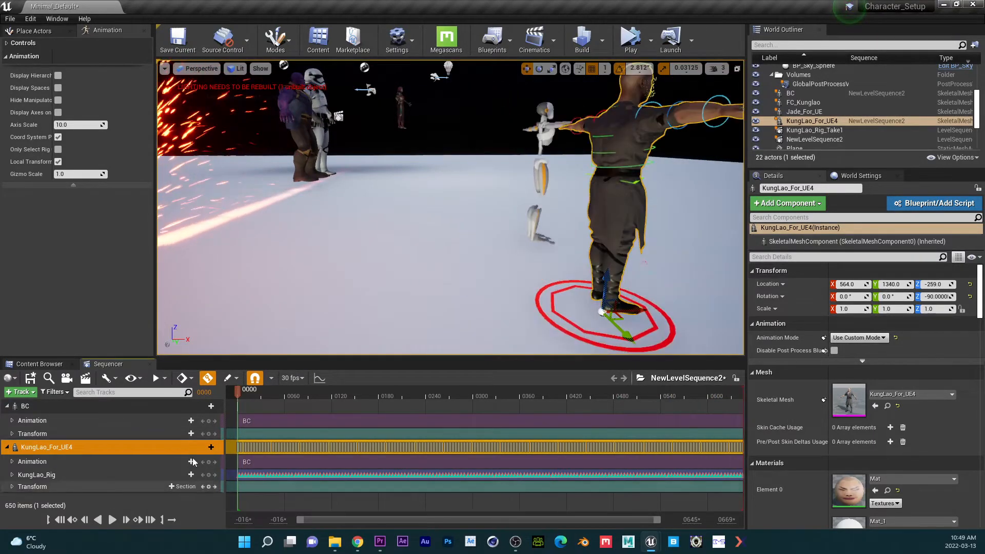
Add an Additive section to the KungLao_Rig control rig track
left_click(183, 475)
left_click(185, 495)
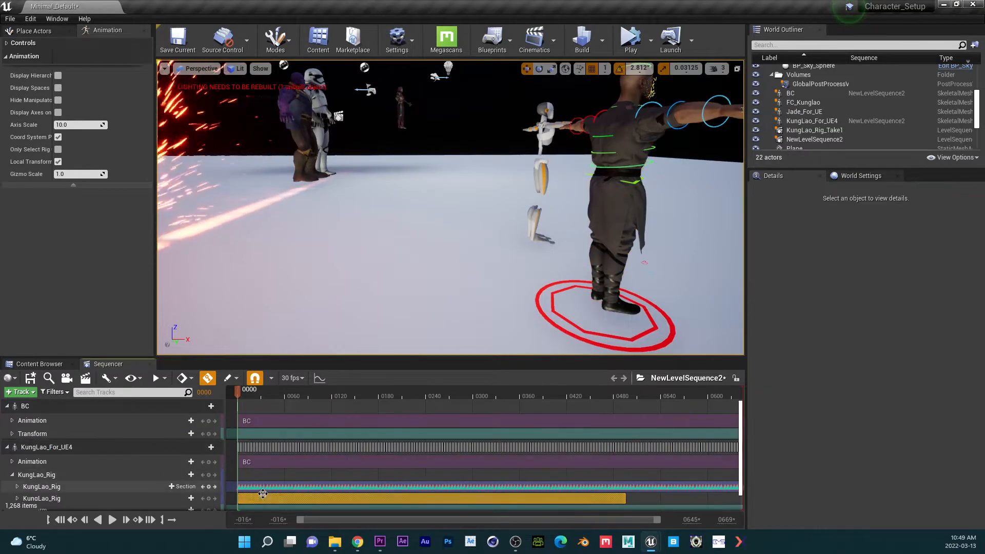
right_click(263, 499)
left_click(292, 421)
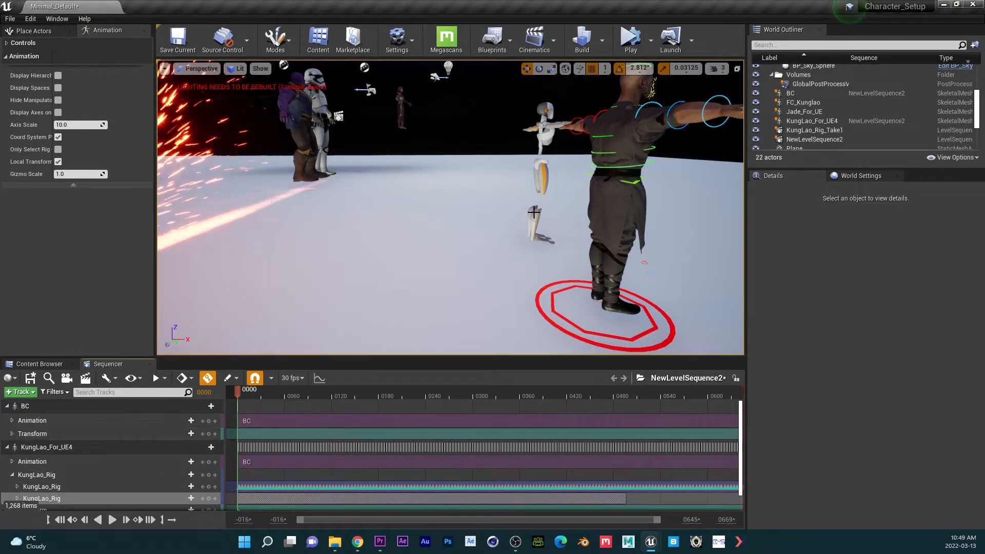
Select KungLao's Head_Ctrl control, play the sequence, and extend the additive section to the end of the sequence
left_click_drag(580, 205, 523, 214, "alt")
scroll(523, 213, "down", 3)
scroll(523, 214, "up", 3)
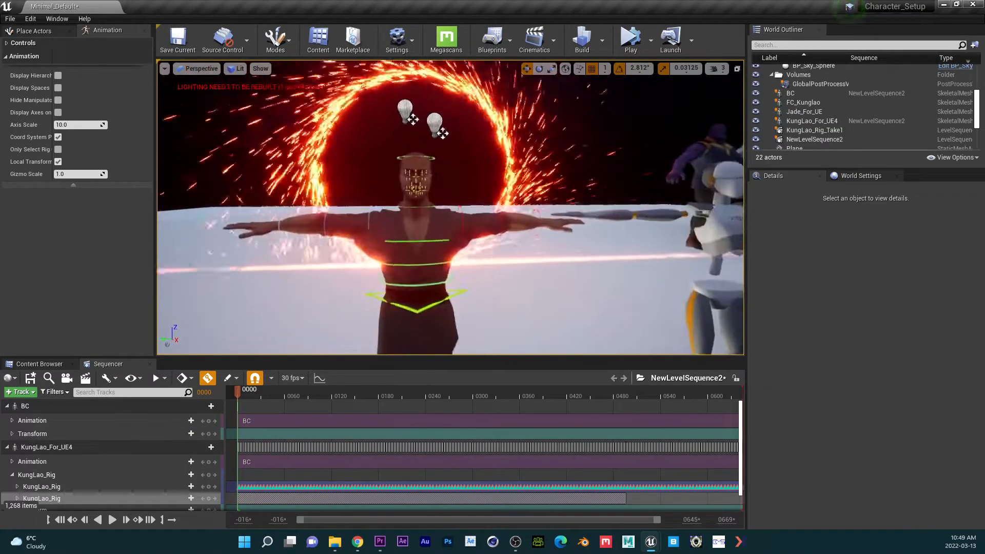
left_click(429, 158)
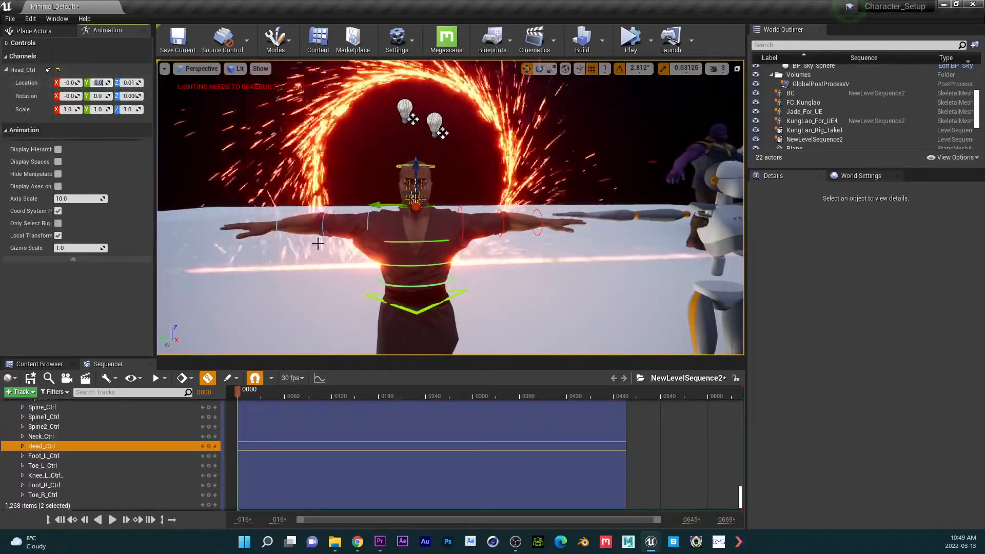
left_click(112, 520)
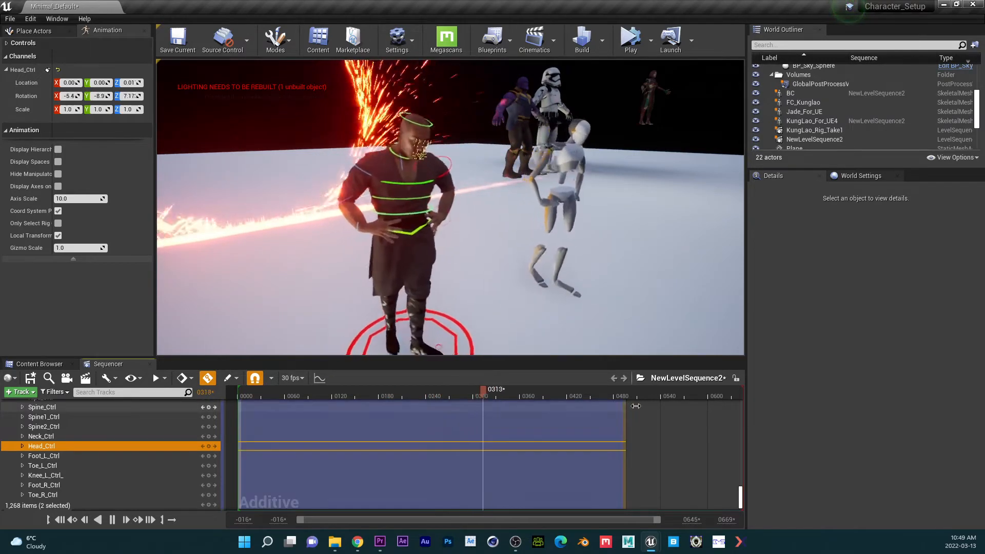
left_click_drag(626, 406, 735, 409)
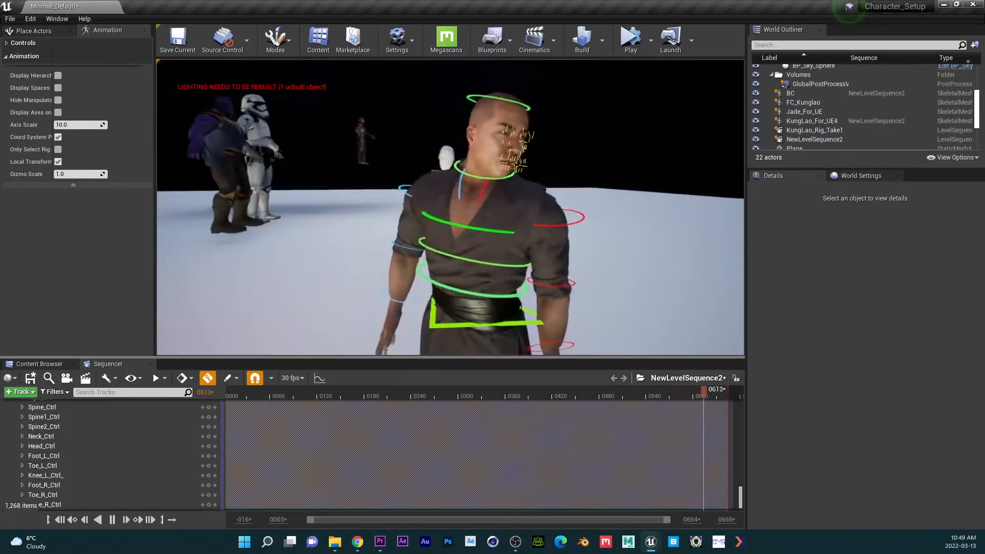
Play the sequence to frame 195 to view the feet at floor level, and lower KungLao_For_UE4 to a Z location of -262.0
right_click_drag(451, 208, 498, 247)
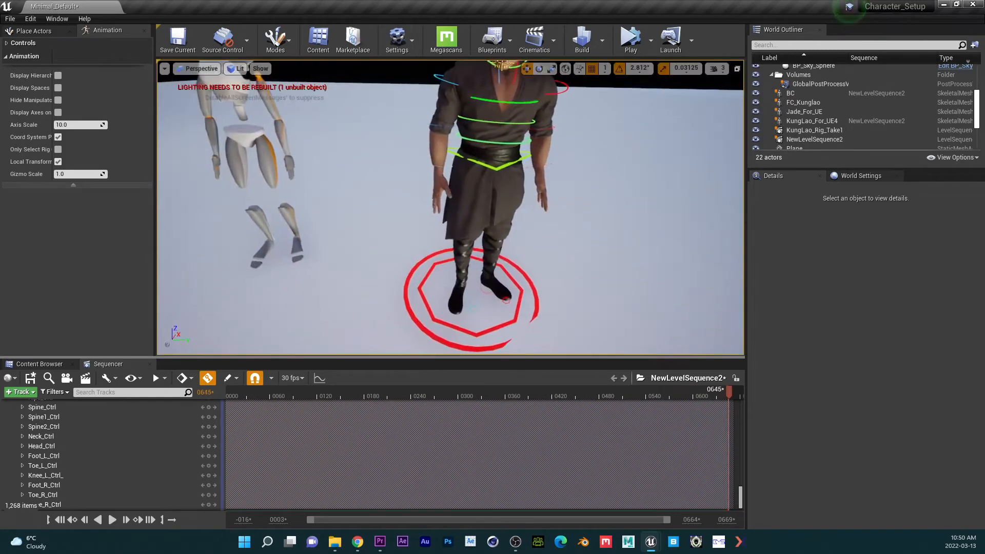
left_click(113, 520)
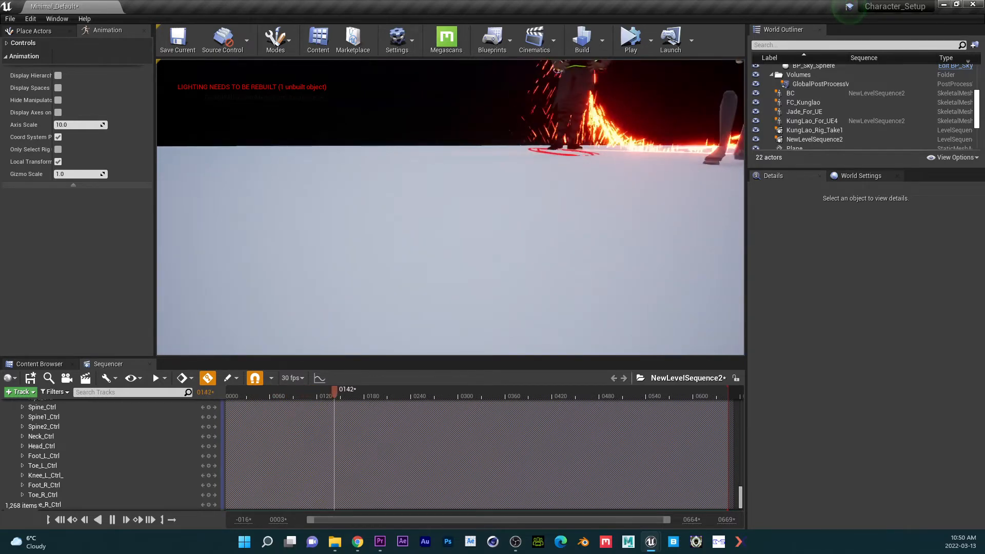
key("space")
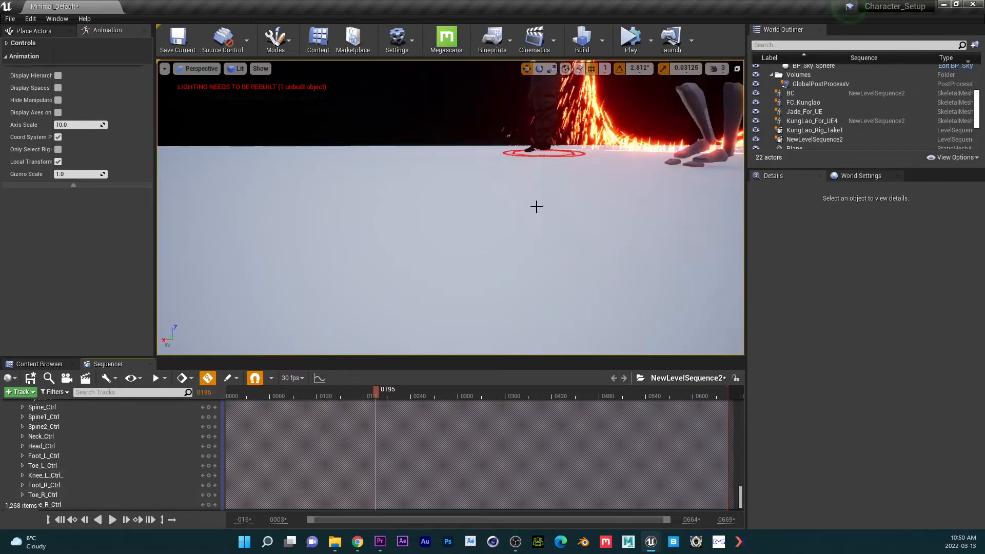
left_click(544, 103)
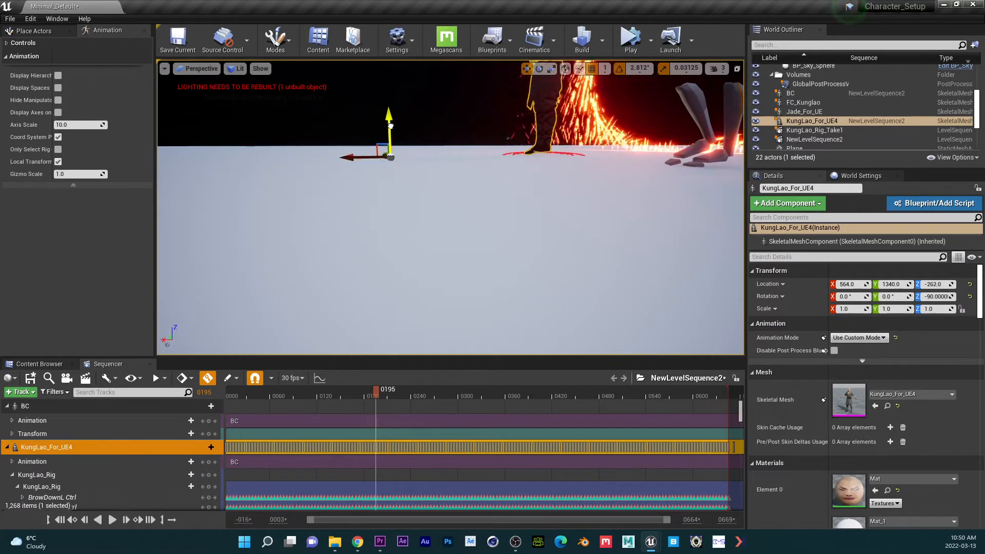
Replay the sequence from a wider view to compare the lowered KungLao's full-body motion with the BC mannequin
left_click(111, 520)
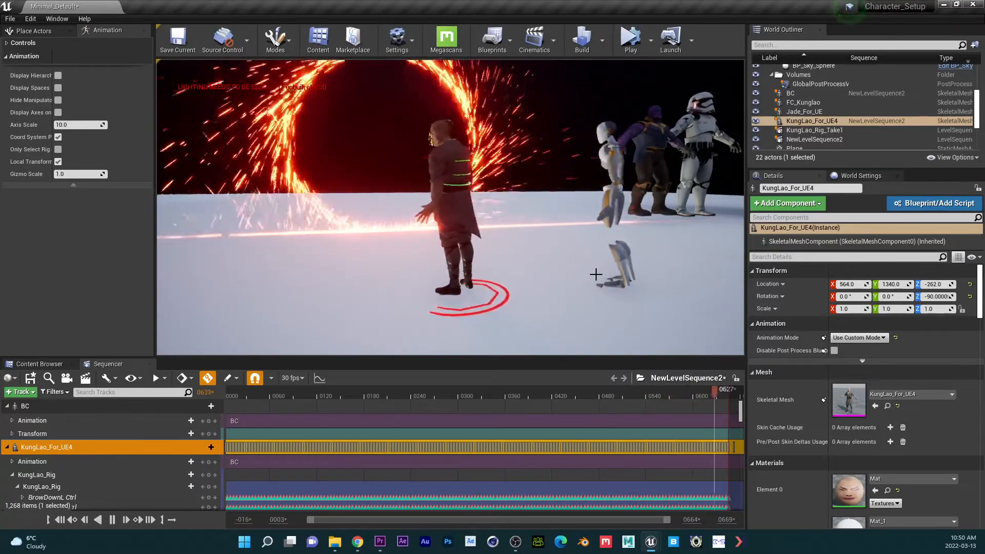
left_click(112, 520)
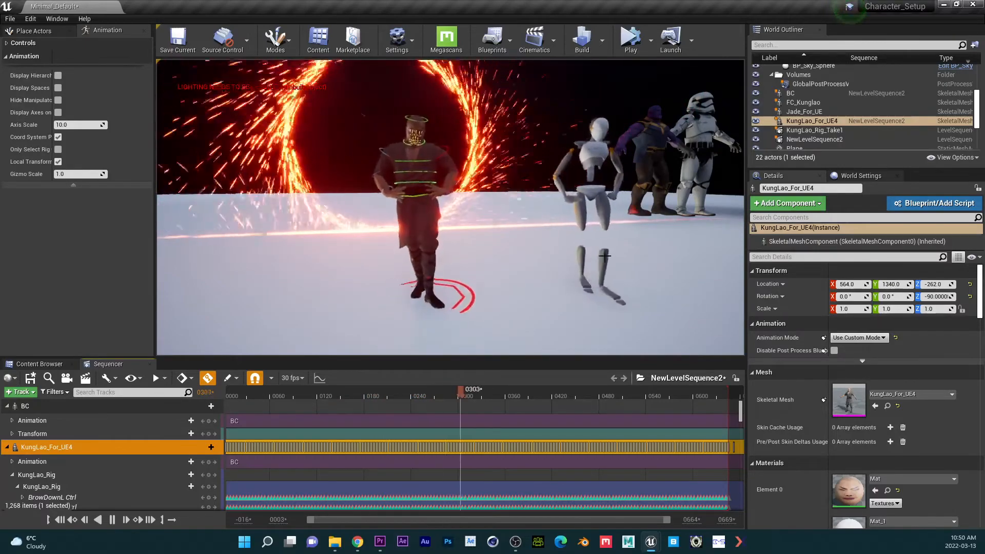
mouse_move(518, 539)
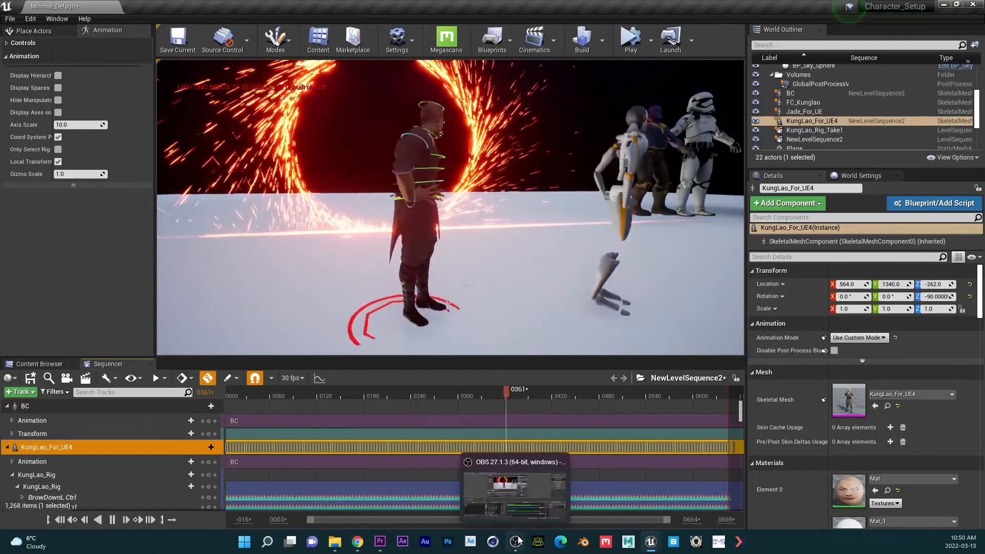